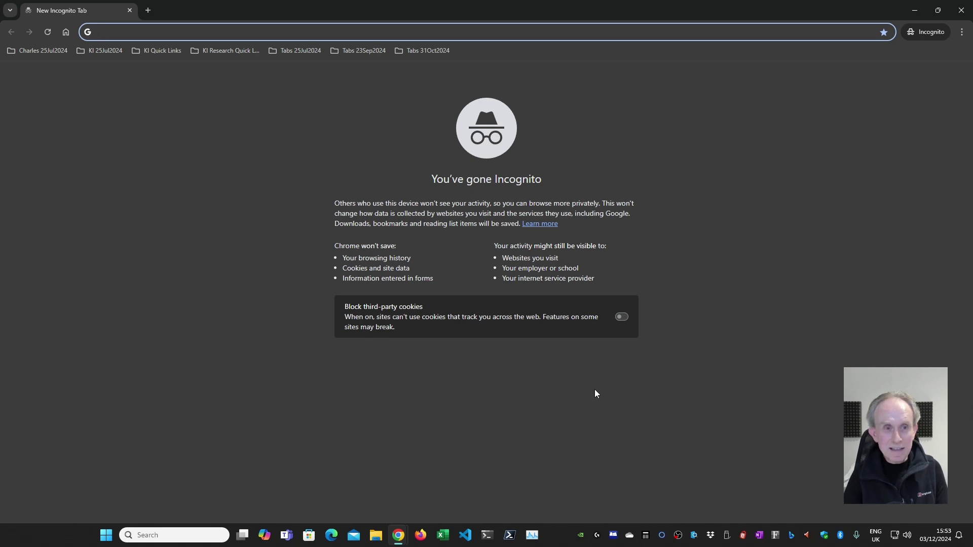
pyautogui.write('q')
pyautogui.press('Return')
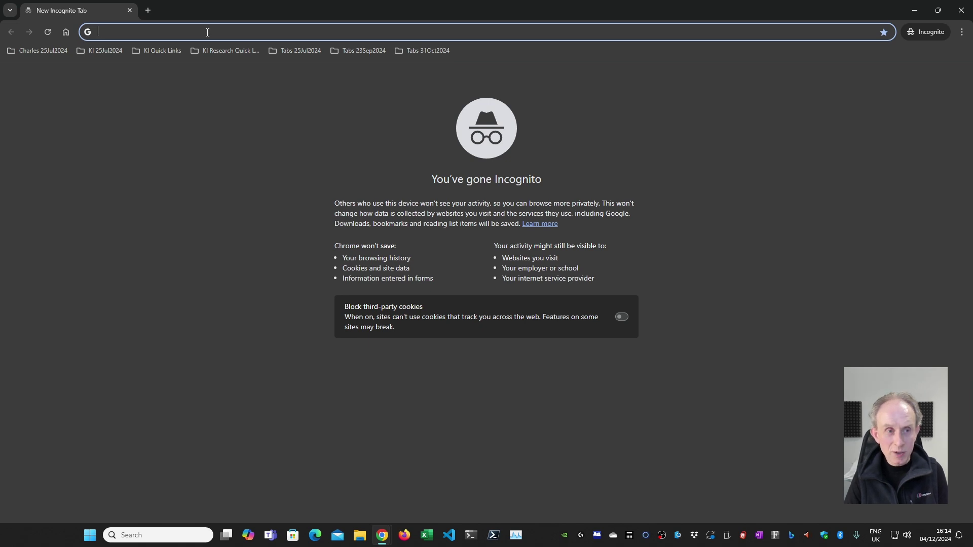
# - Load fab.com and scroll down to the 'Get all Quixel Megascans for free!' banner
pyautogui.write('fab.co')
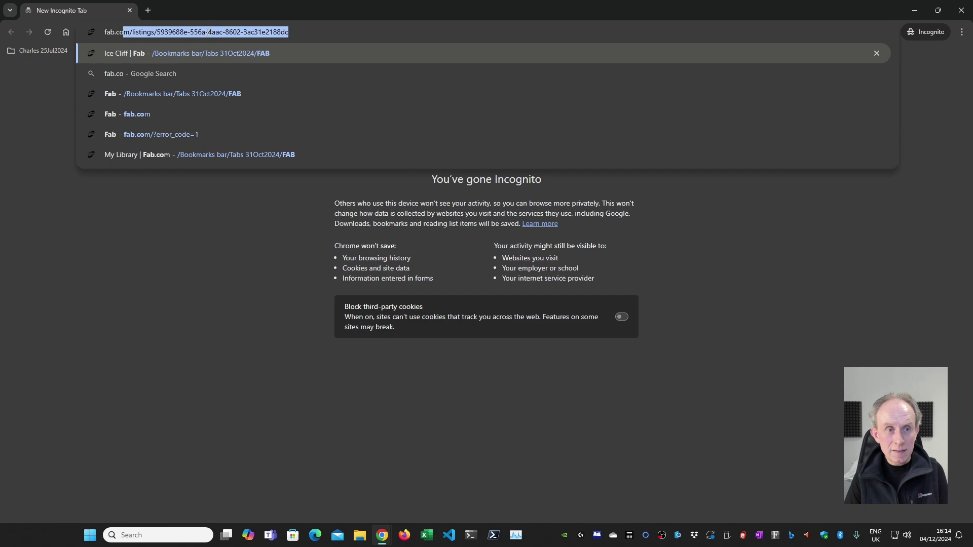
pyautogui.write('m')
pyautogui.press('Return')
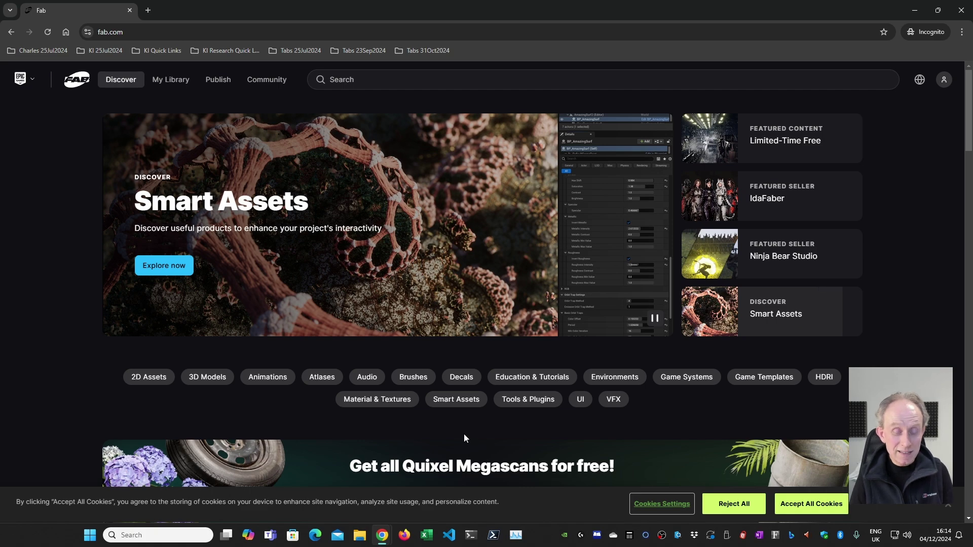
pyautogui.scroll(-6, 462, 438)
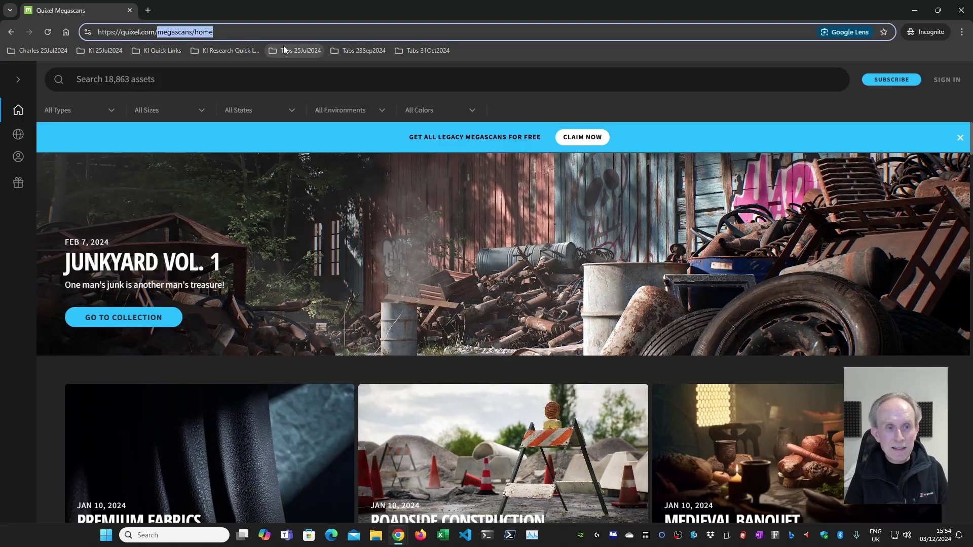
# - Go to quixel.com and open its Quixel Bridge page
pyautogui.press('BackSpace')
pyautogui.press('Return')
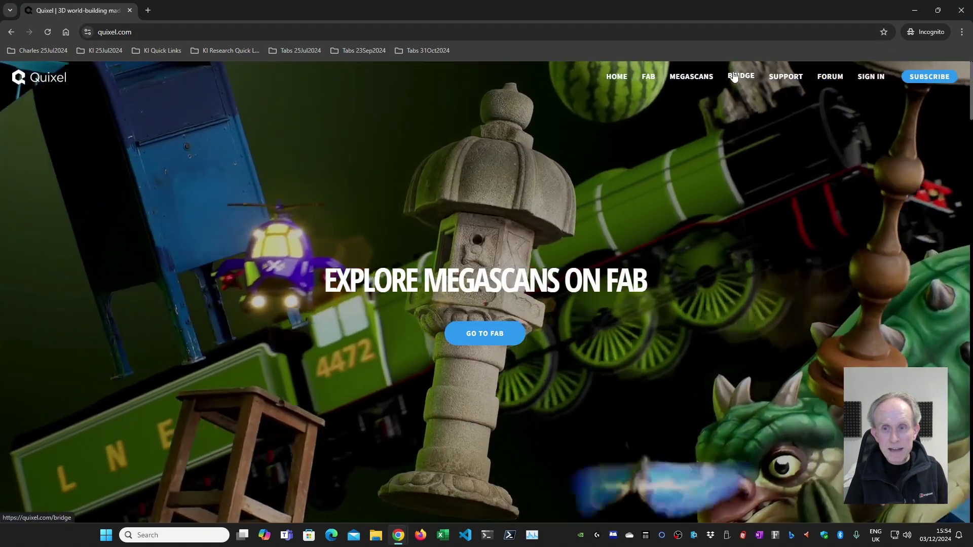
pyautogui.click(734, 76)
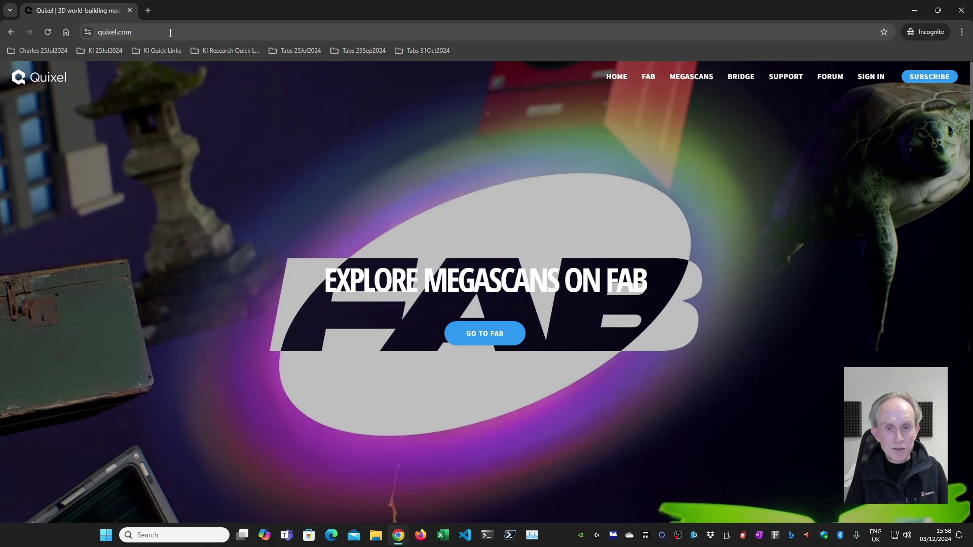
# - Go to quixel.com/plugins and download the Houdini Plugin v4.6 as 4.6.zip
pyautogui.click(170, 32)
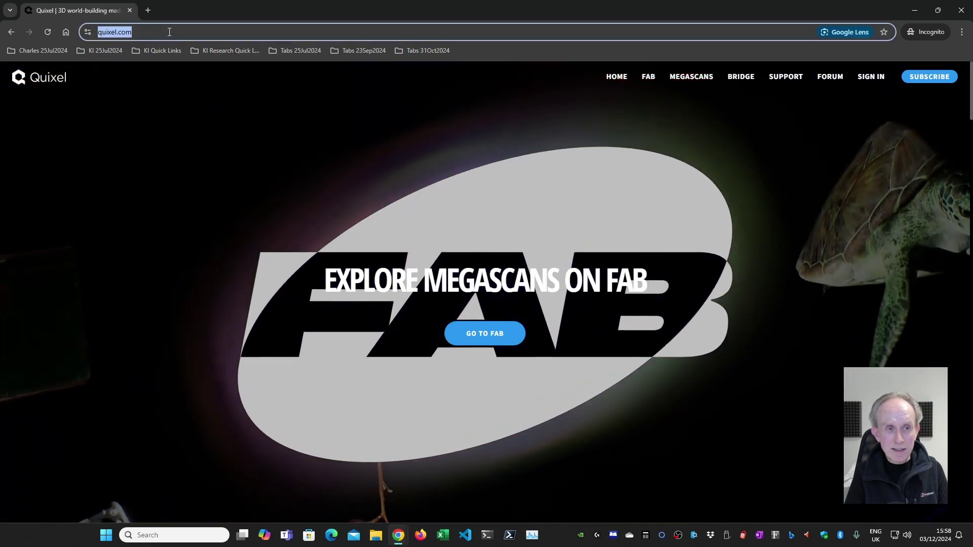
pyautogui.click(169, 32)
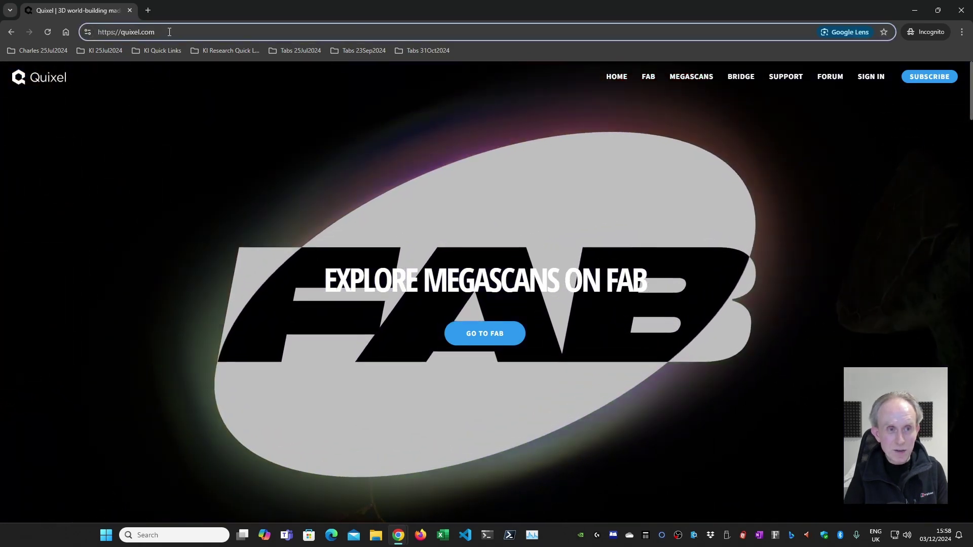
pyautogui.write('/plug')
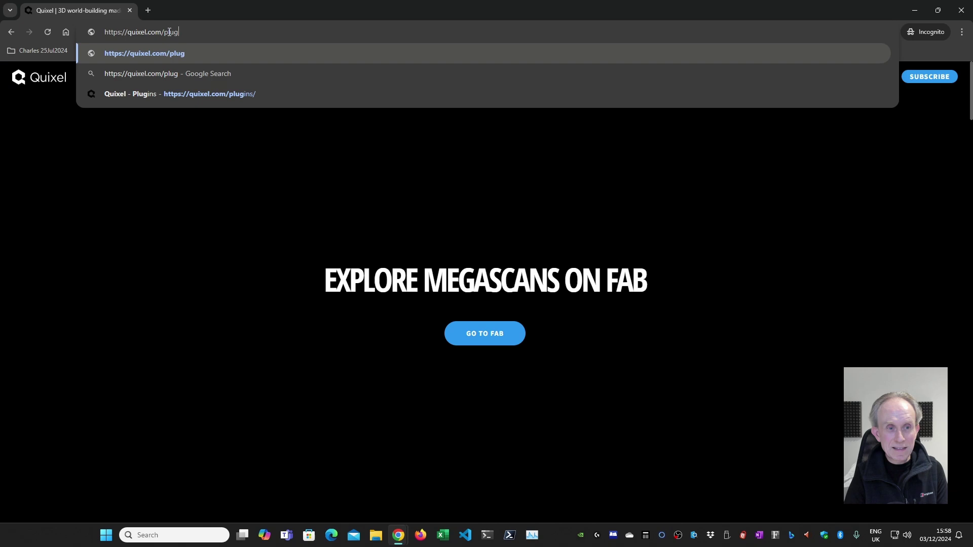
pyautogui.write('ins')
pyautogui.press('Return')
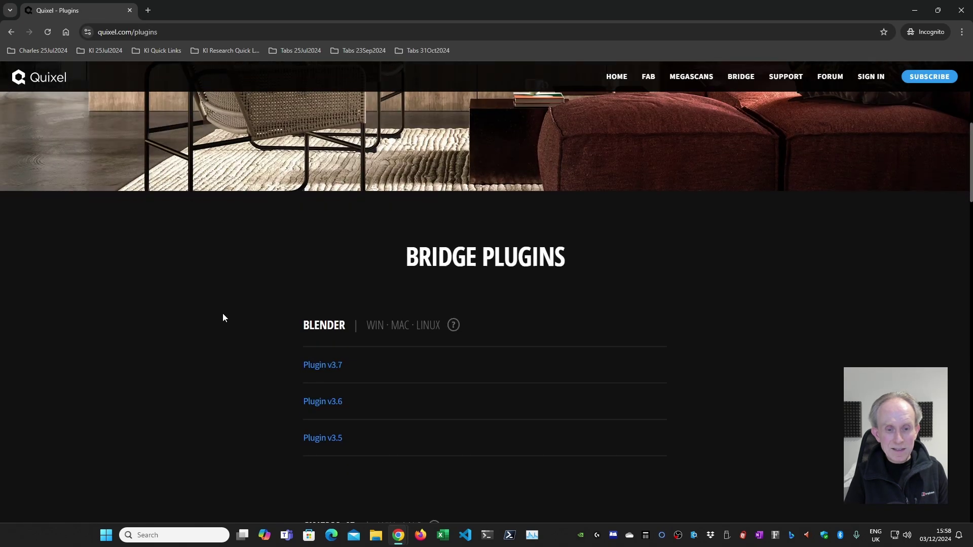
pyautogui.scroll(-12, 223, 318)
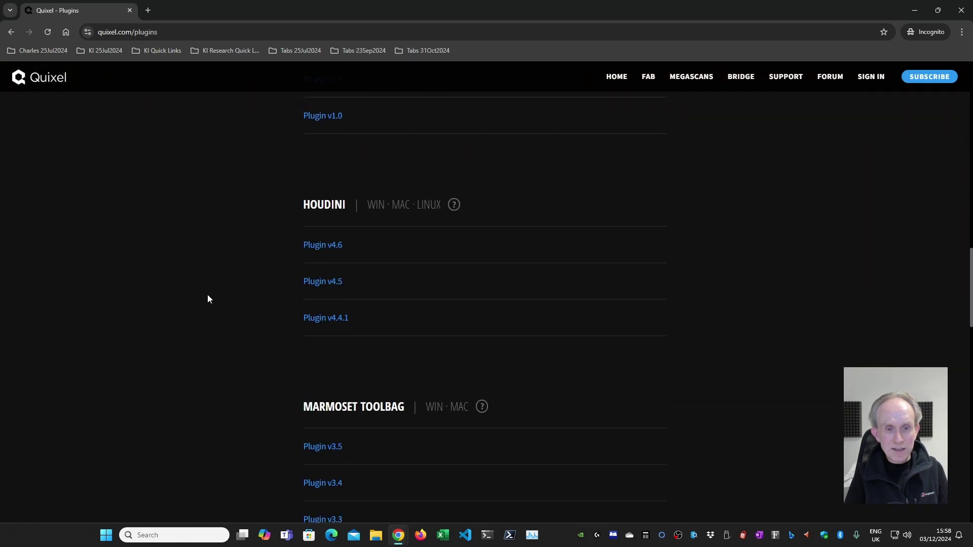
pyautogui.scroll(-2, 208, 295)
pyautogui.scroll(2, 206, 293)
pyautogui.scroll(-1, 206, 292)
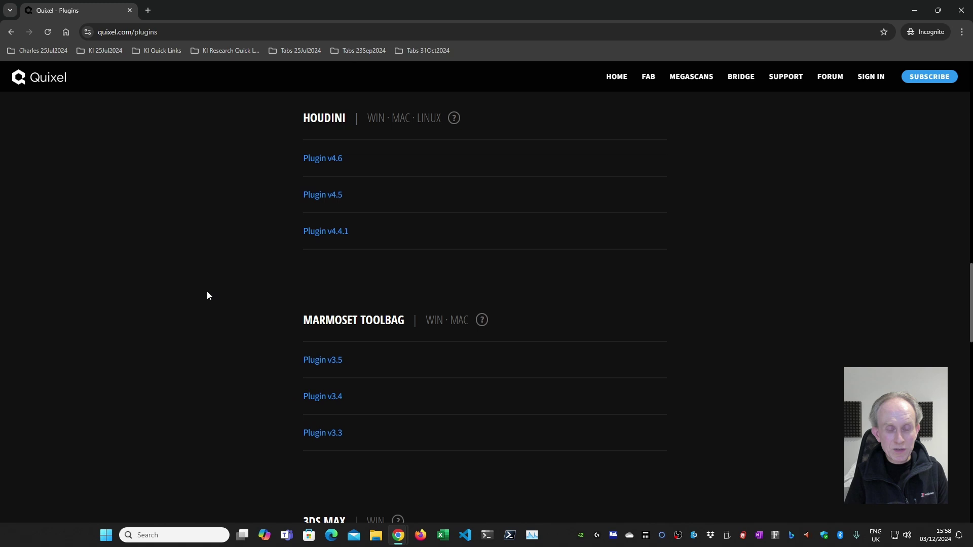
pyautogui.click(328, 158)
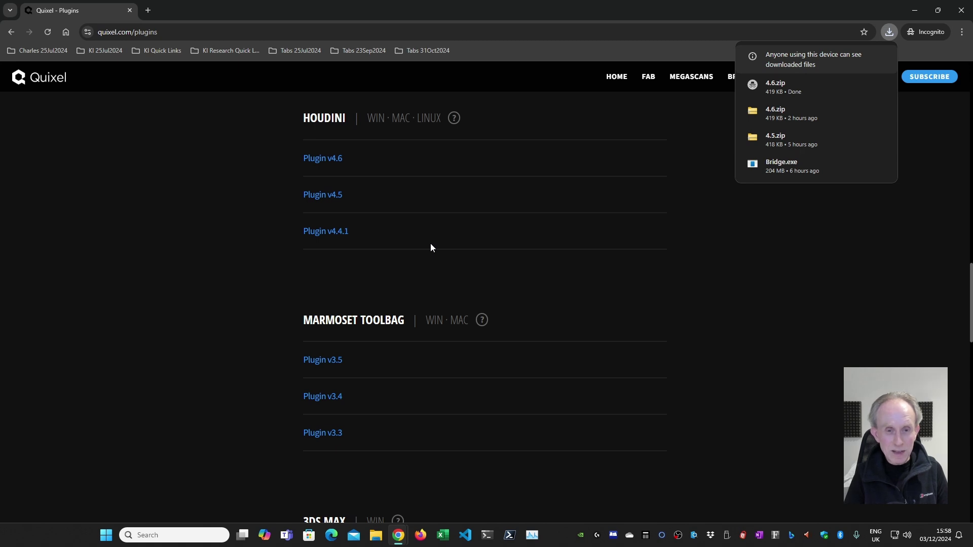
# - Extract 4.6.zip into a 4.6 folder in Downloads and select its MSLiveLink folder
pyautogui.press('ctrl+super+Left')
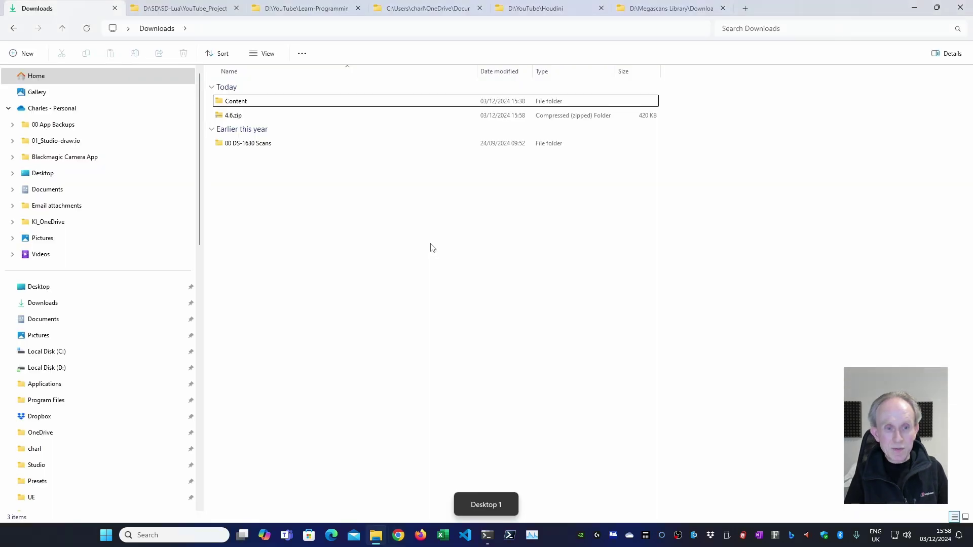
pyautogui.rightClick(232, 117)
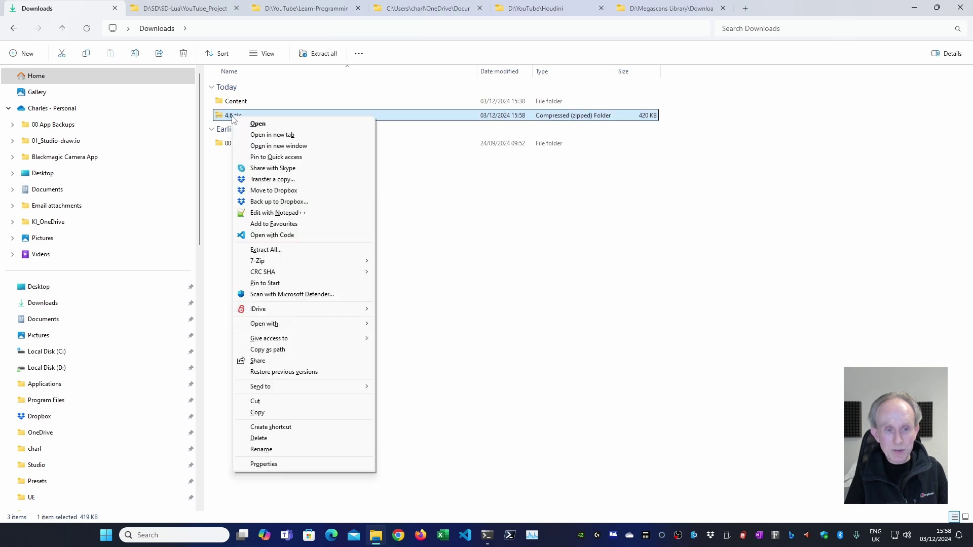
pyautogui.click(285, 251)
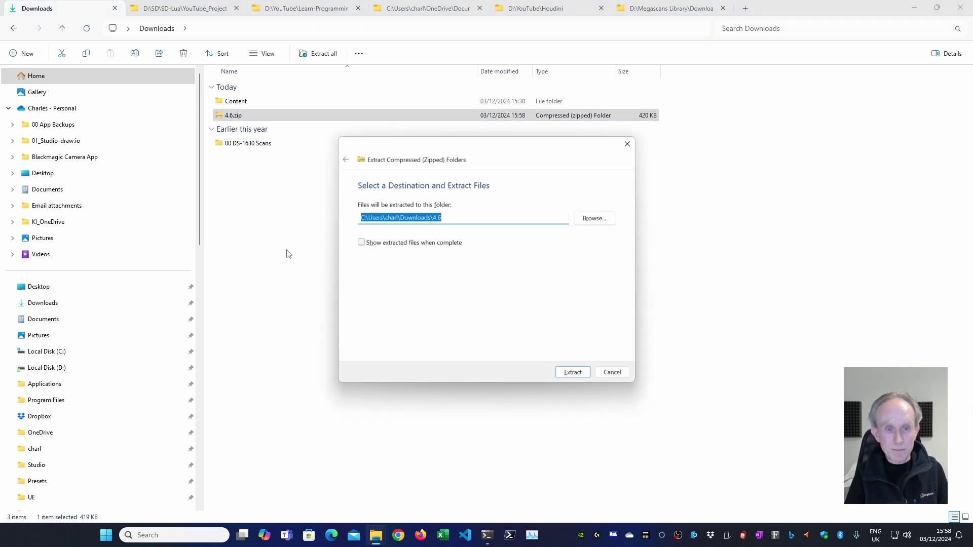
pyautogui.click(571, 373)
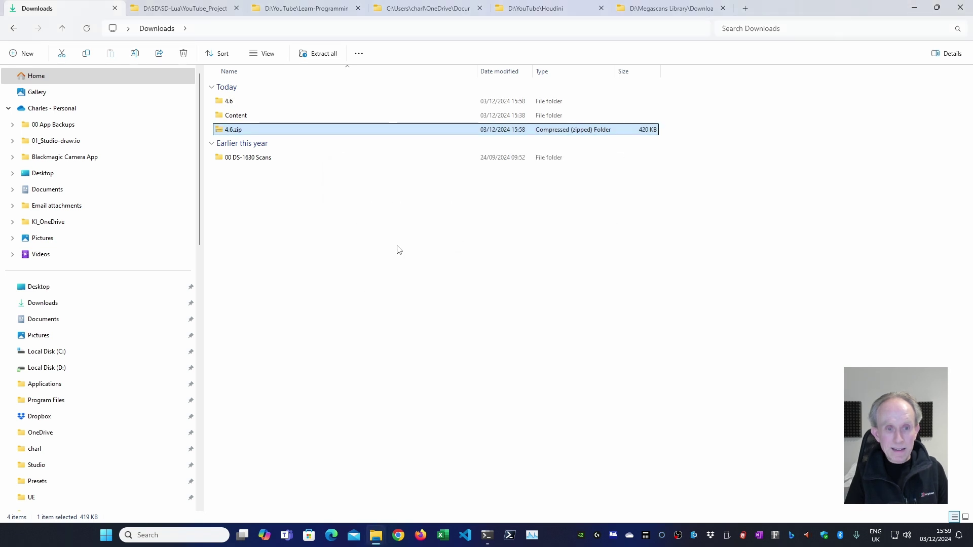
pyautogui.doubleClick(227, 102)
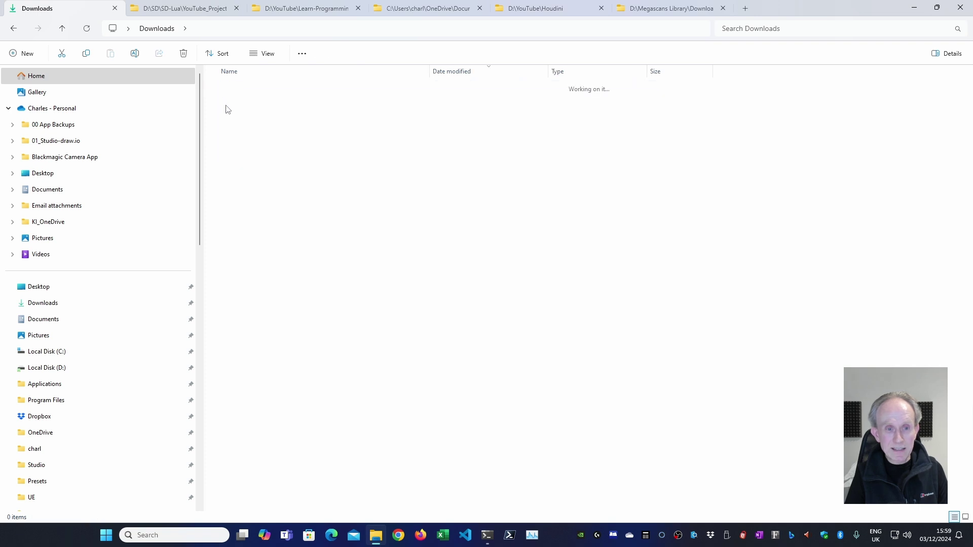
pyautogui.click(246, 105)
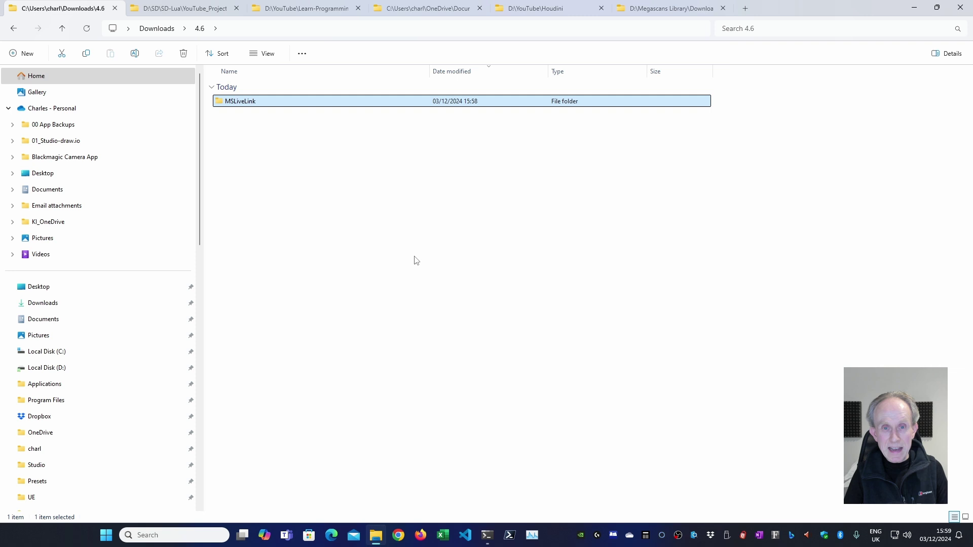
# - Drag MSLiveLink from the extracted 4.6 folder into Documents\houdini20.5
pyautogui.click(418, 9)
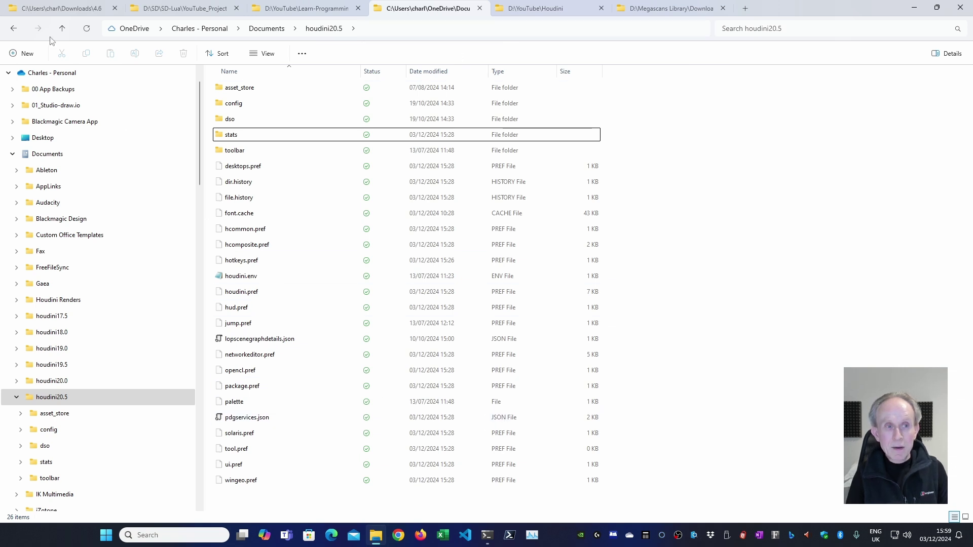
pyautogui.click(44, 10)
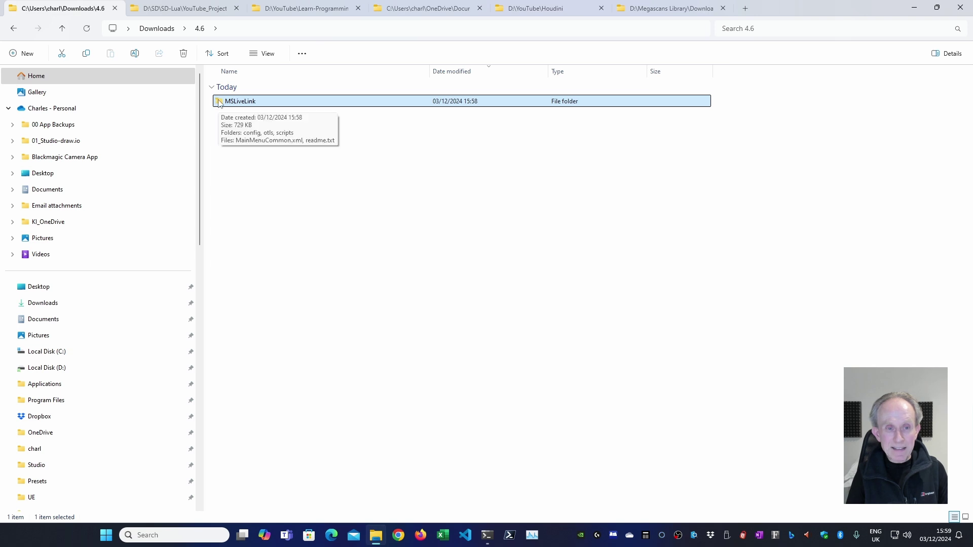
pyautogui.moveTo(219, 103); pyautogui.dragTo(755, 410)
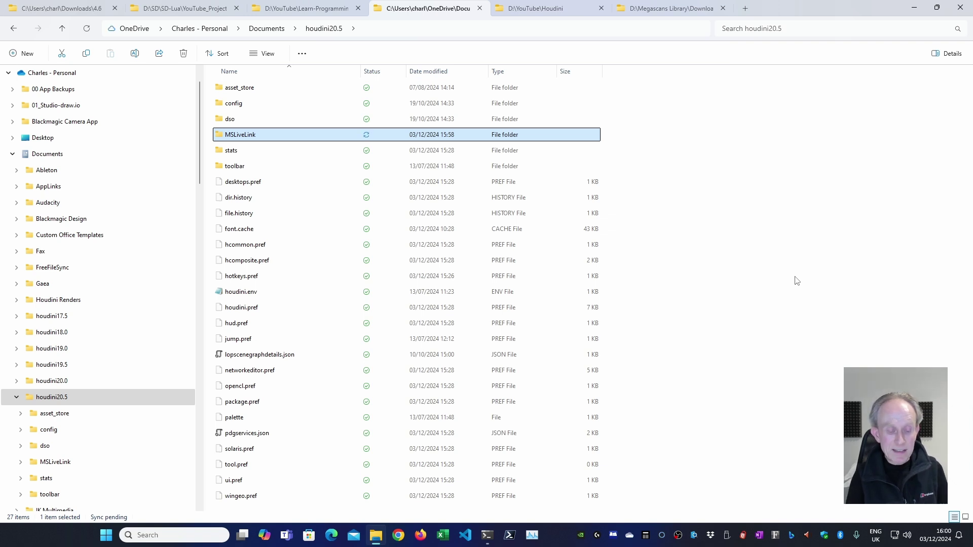
# - Create a new folder named packages inside houdini20.5 and open it
pyautogui.click(793, 279)
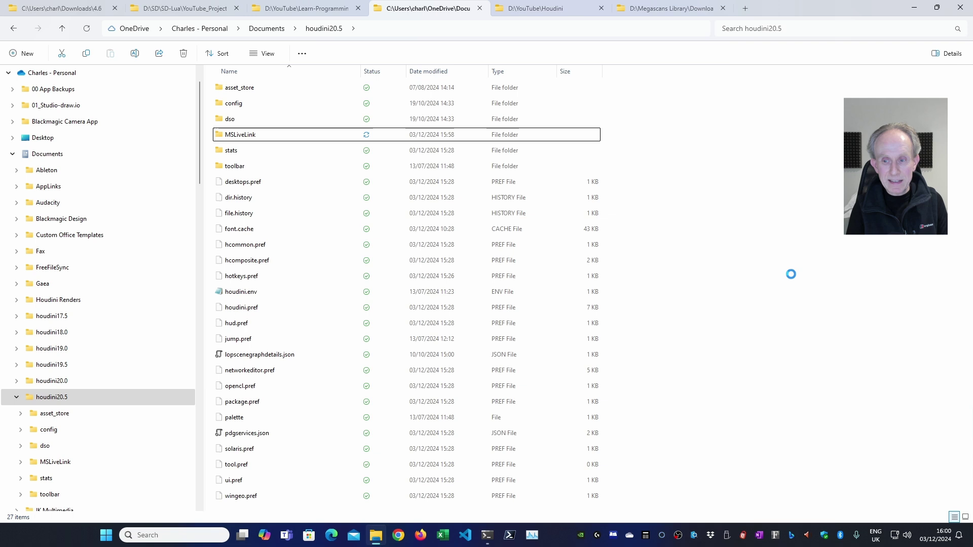
pyautogui.rightClick(791, 274)
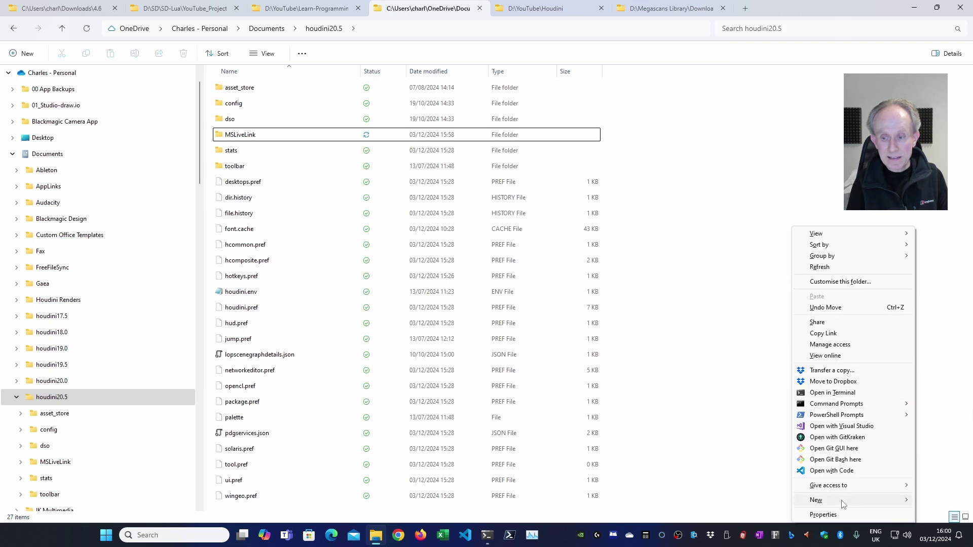
pyautogui.moveTo(816, 500)
pyautogui.click(660, 373)
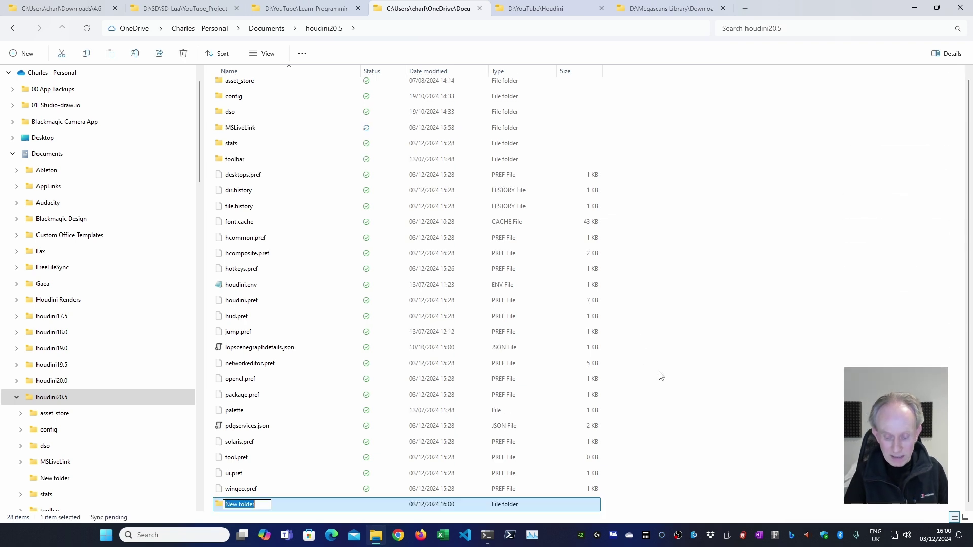
pyautogui.write('packages')
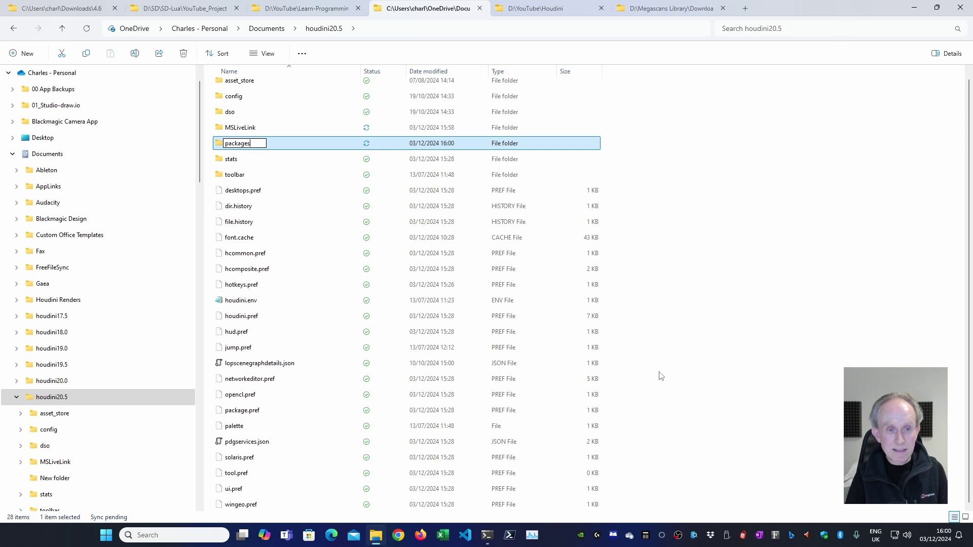
pyautogui.press('Return')
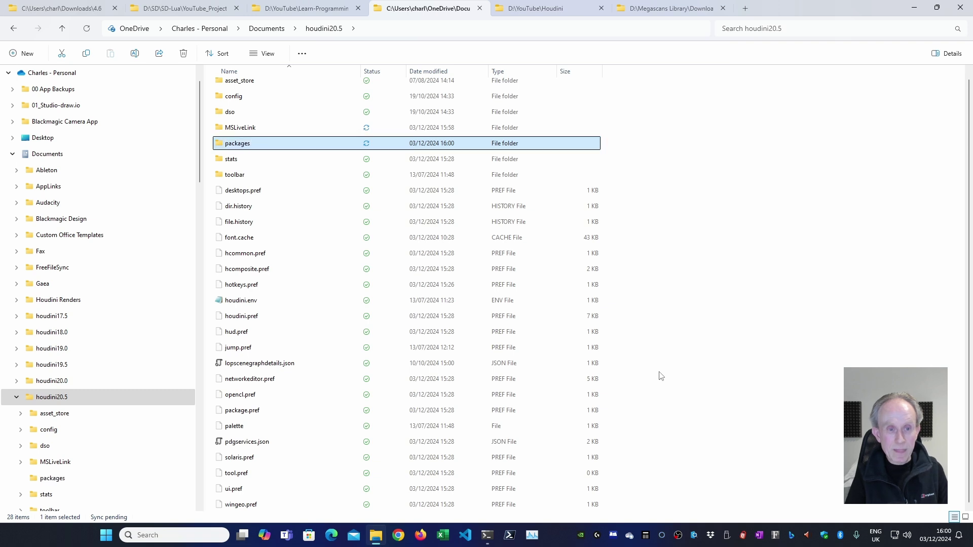
pyautogui.press('Return')
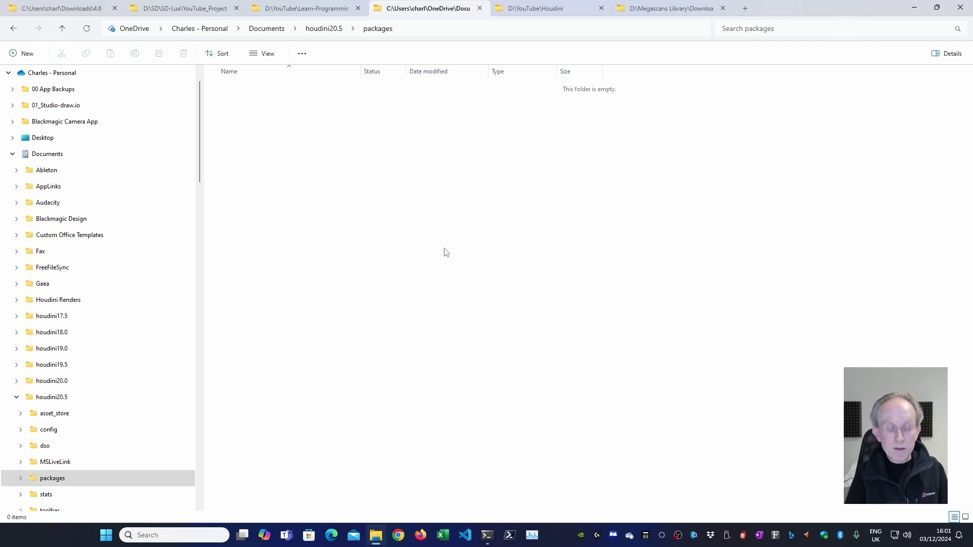
# - Create a new text document and rename it MegascansPlugin.json, accepting the extension change
pyautogui.rightClick(446, 252)
pyautogui.moveTo(559, 501)
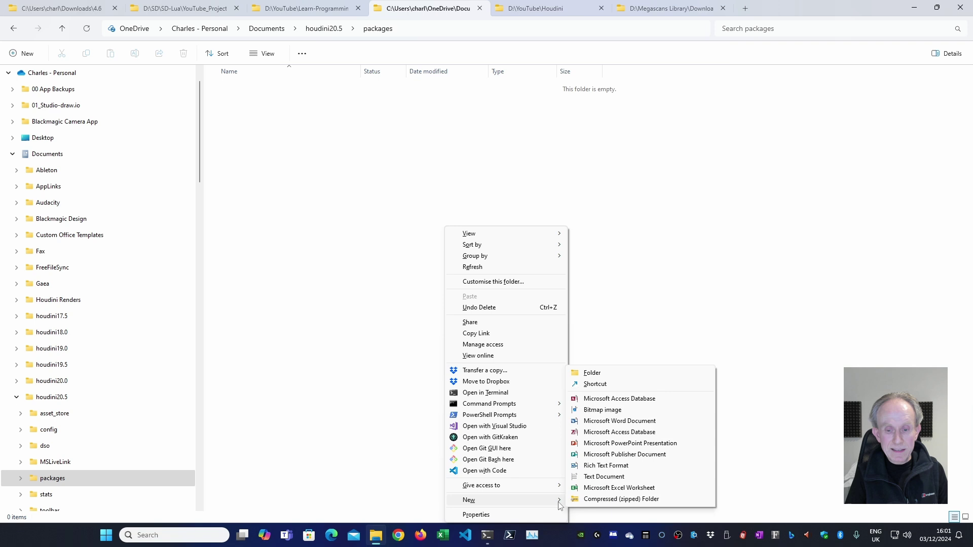
pyautogui.click(604, 476)
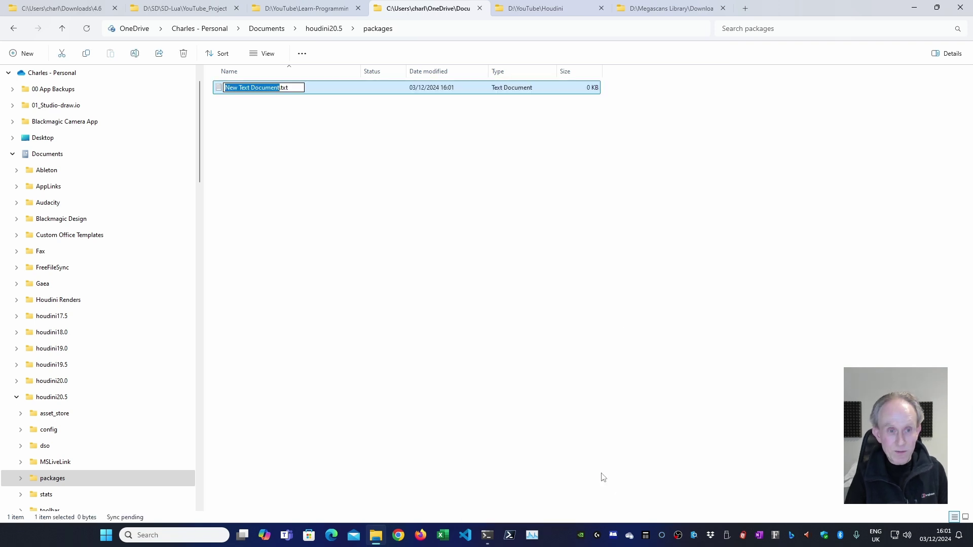
pyautogui.write('Mega')
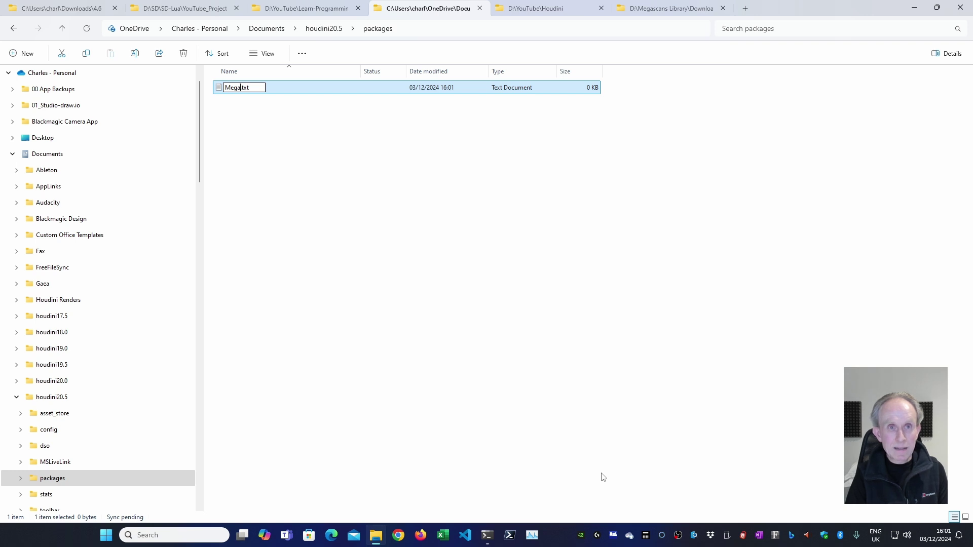
pyautogui.write('scansPlu')
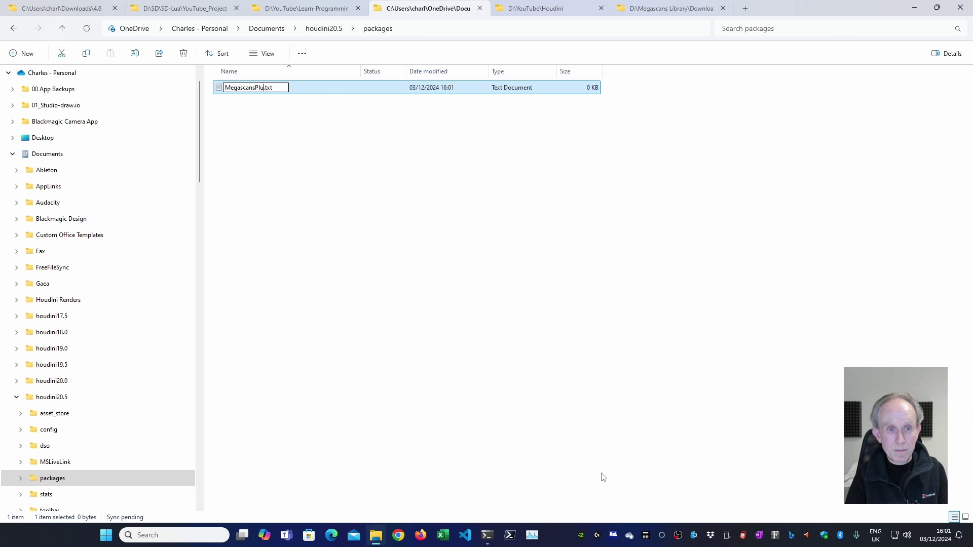
pyautogui.write('gin')
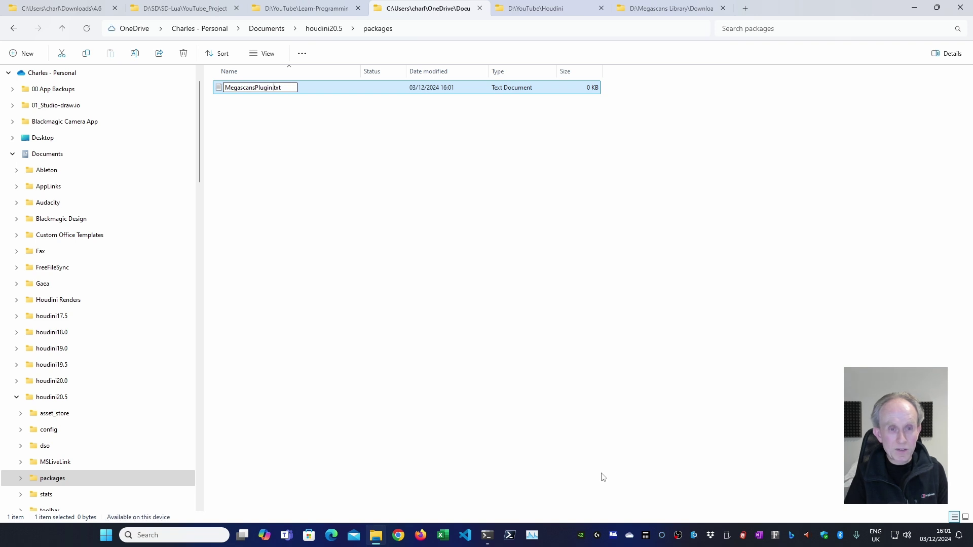
pyautogui.hotkey('shift', 'End')
pyautogui.write('js')
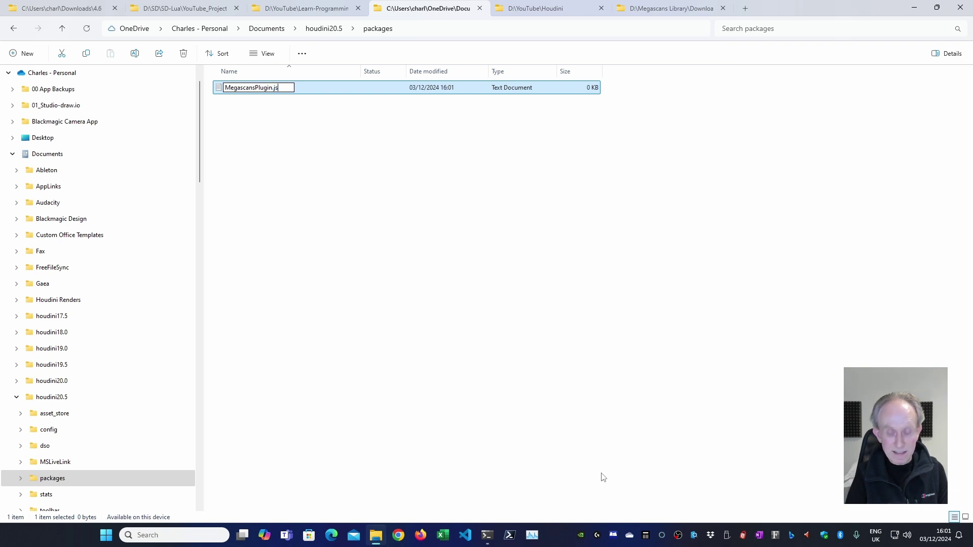
pyautogui.write('on')
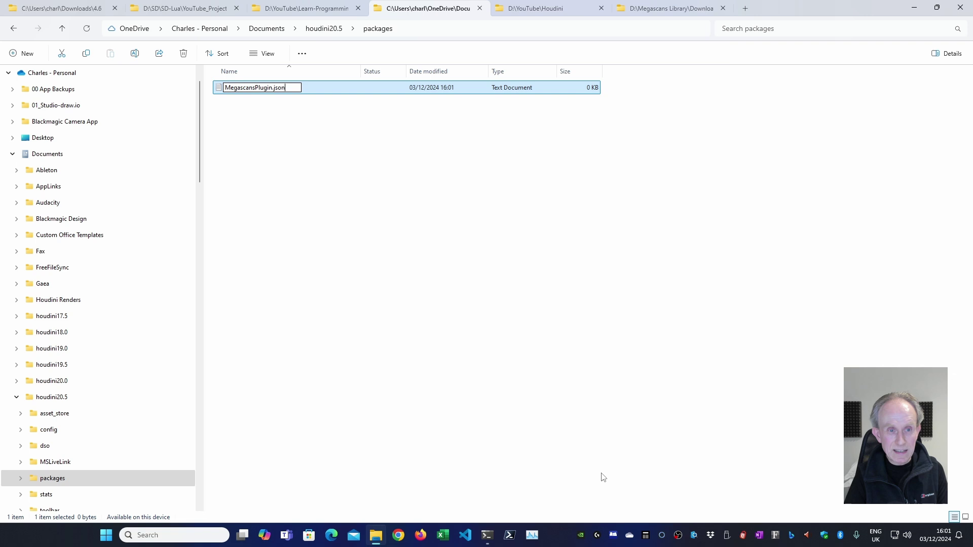
pyautogui.press('Return')
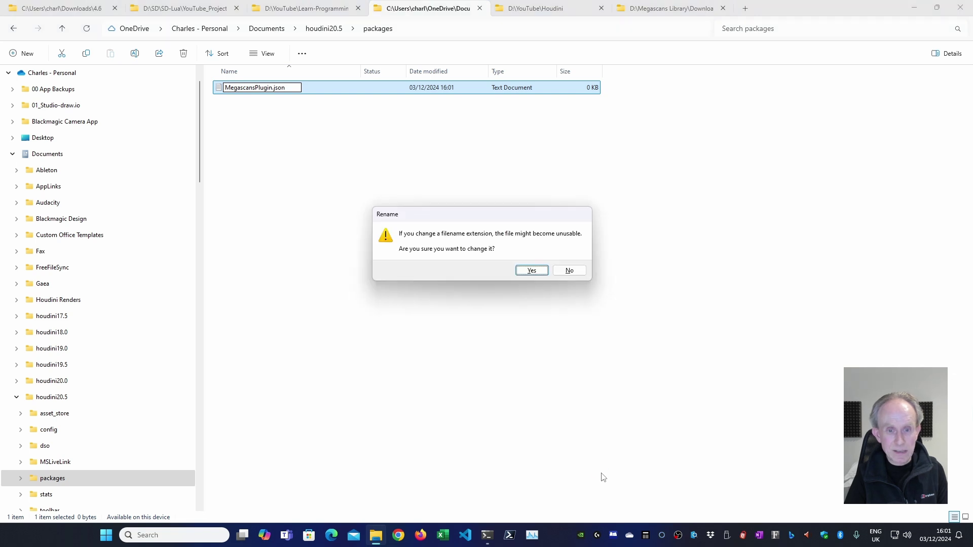
pyautogui.press('Return')
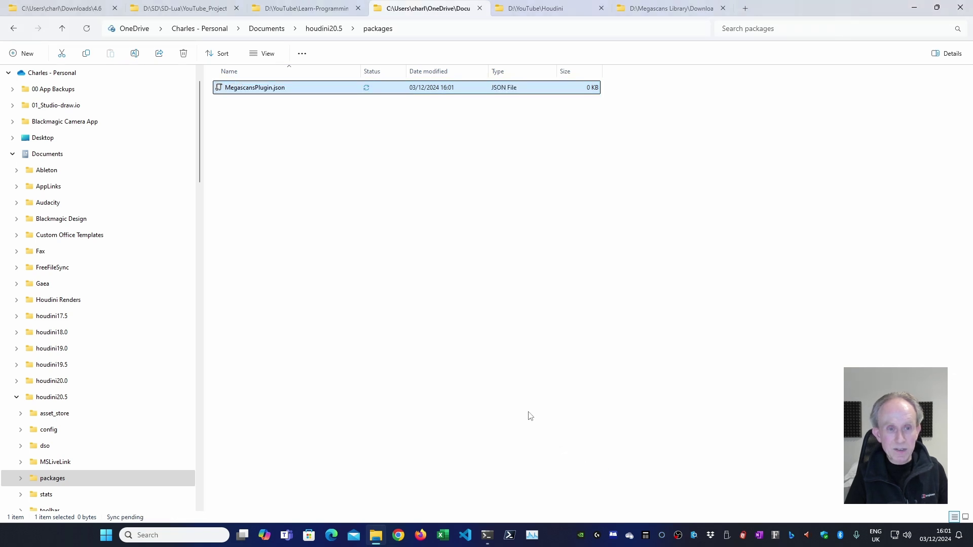
# - Open MegascansPlugin.json in Notepad++ and paste the MSLiveLink path line
pyautogui.rightClick(276, 89)
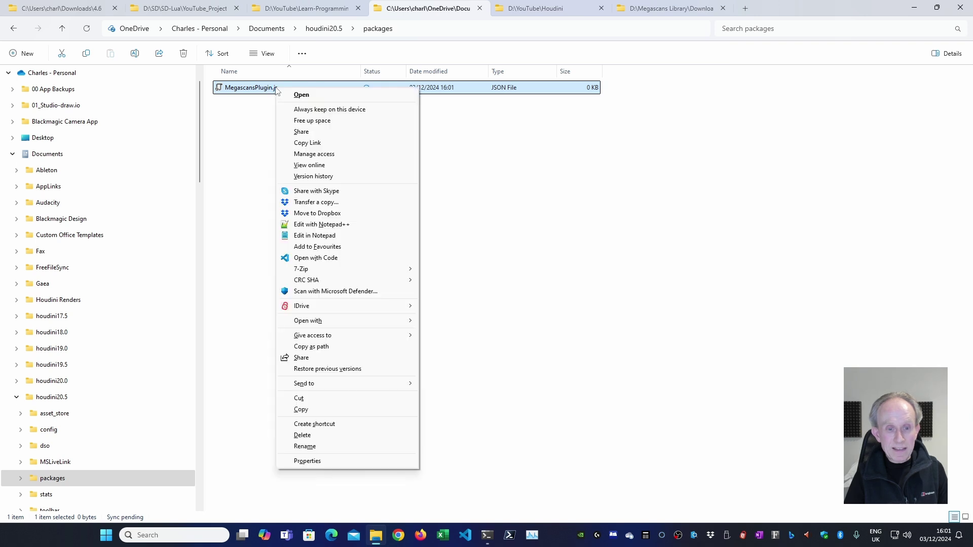
pyautogui.moveTo(349, 320)
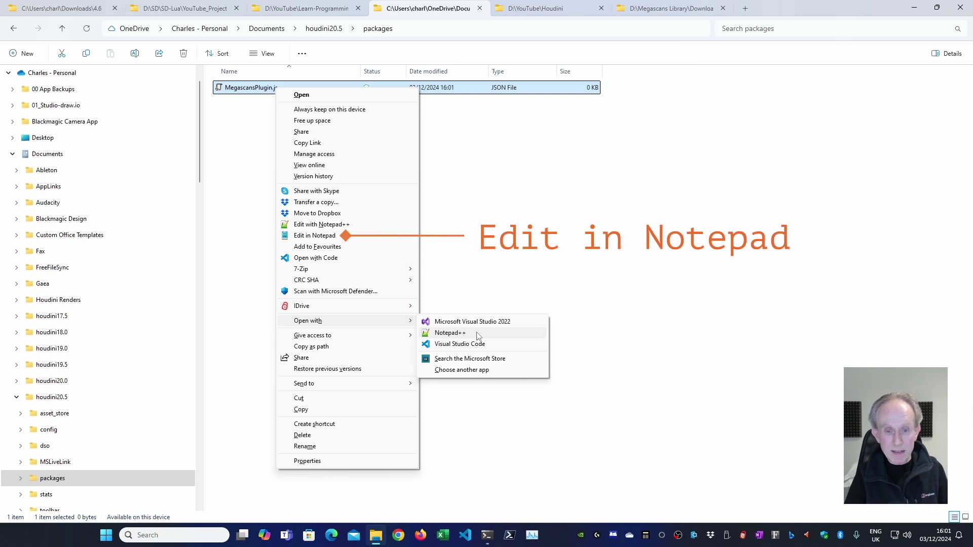
pyautogui.click(477, 336)
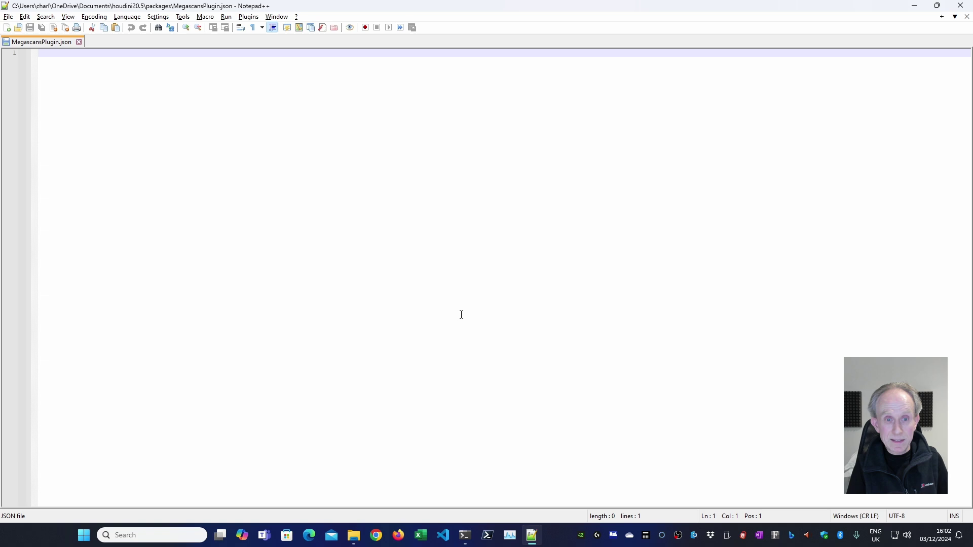
pyautogui.write('{ "path": "C:\\\\Users\\\\user\\\\Documents\\\\houdini20.5\\\\MSLiveLink" }')
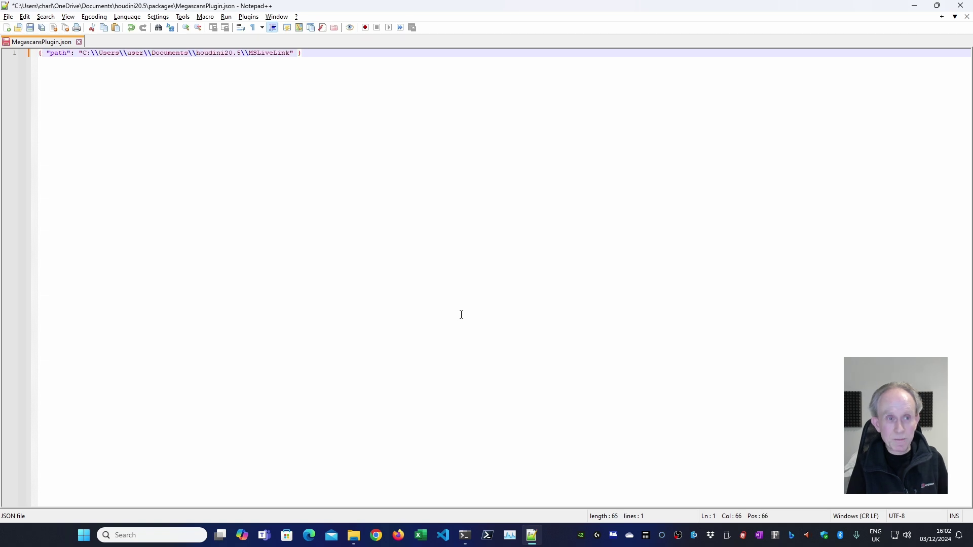
pyautogui.click(144, 53)
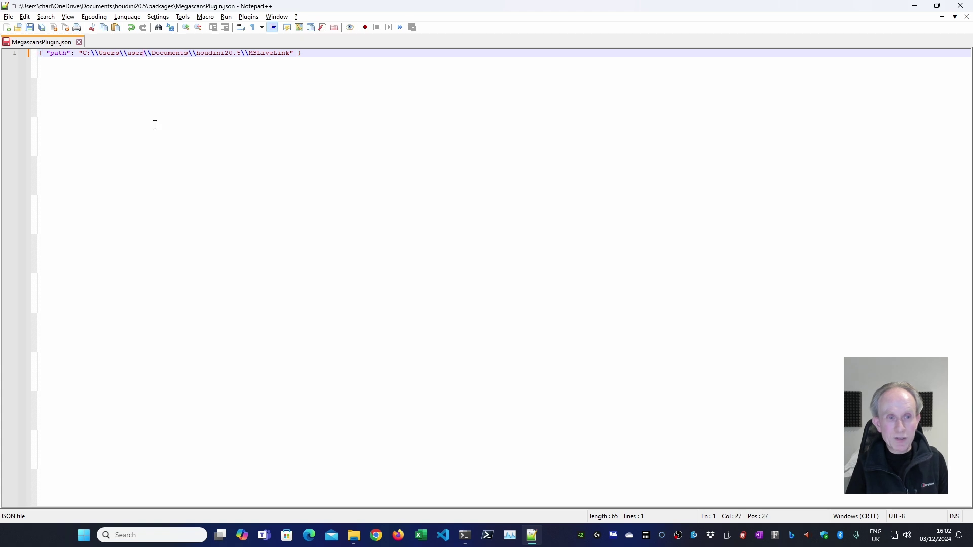
# - Replace 'user' with your user folder name and insert OneDrive\ before Documents in the path
pyautogui.hotkey('shift', 'Left')
pyautogui.hotkey('shift', 'Left')
pyautogui.hotkey('shift', 'Left')
pyautogui.hotkey('shift', 'Left')
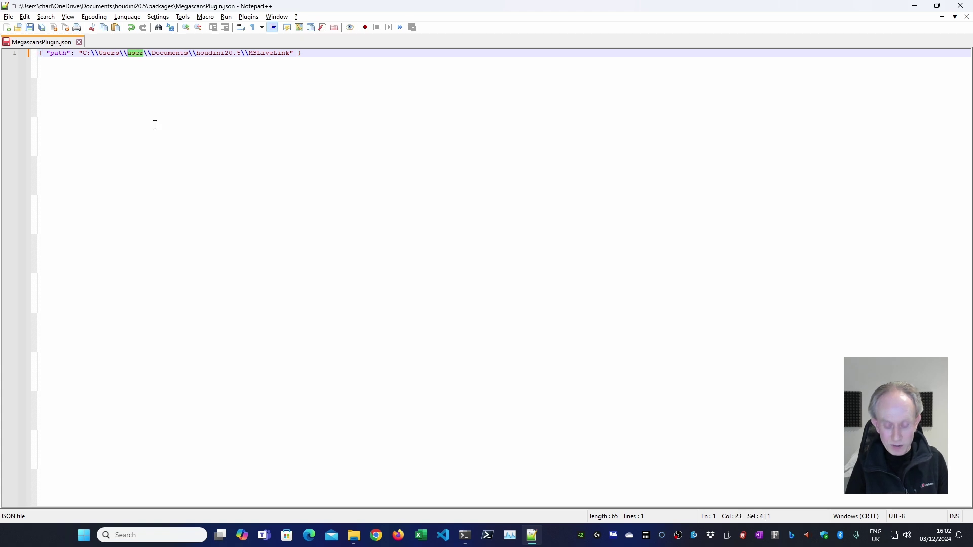
pyautogui.write('charl')
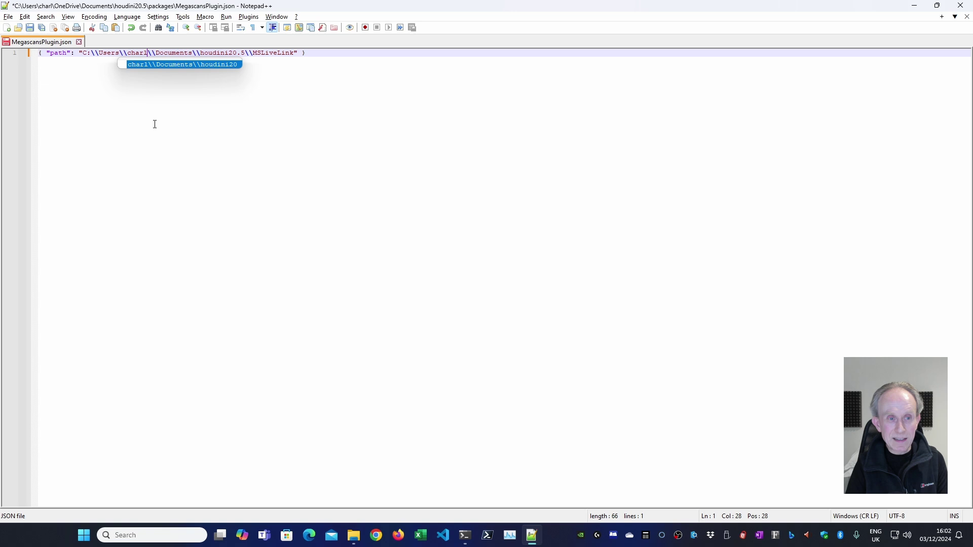
pyautogui.click(155, 53)
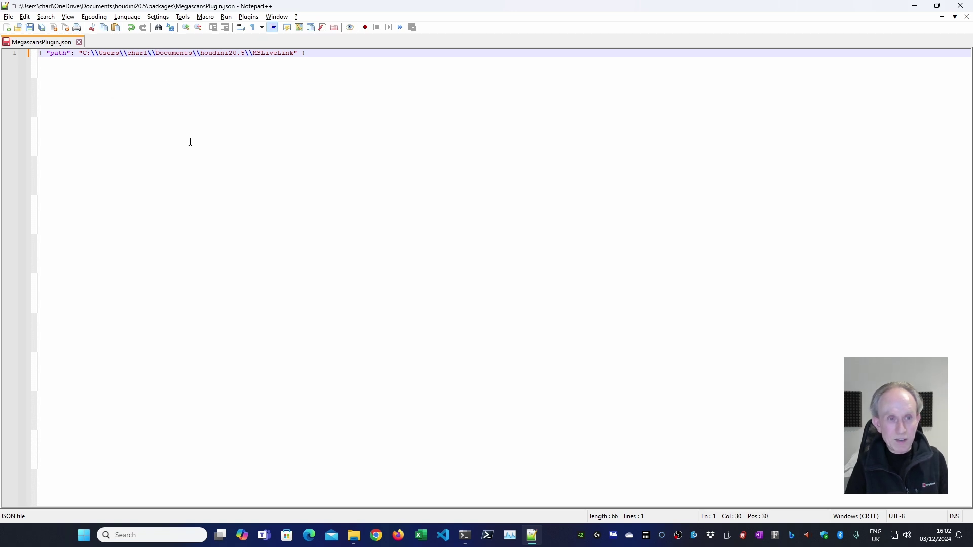
pyautogui.write('OneDriv')
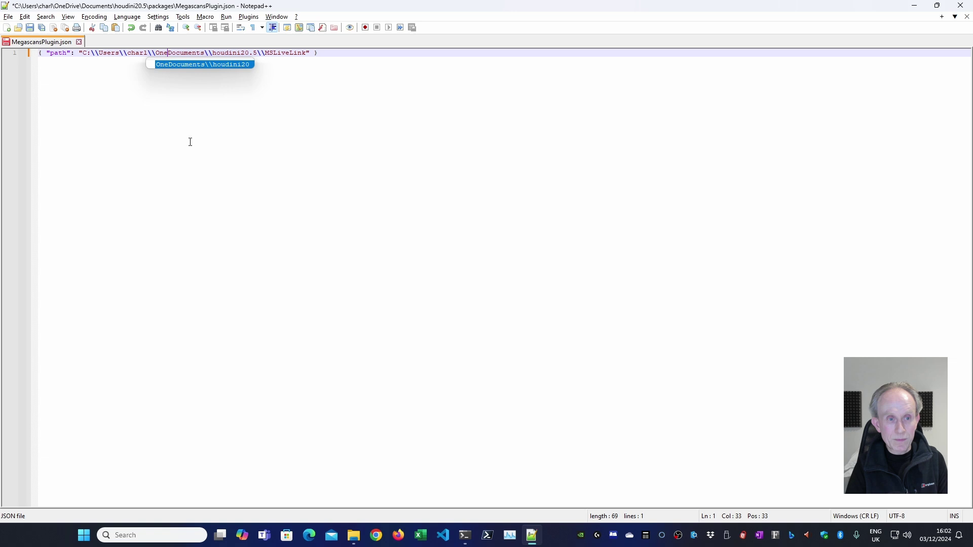
pyautogui.write('e')
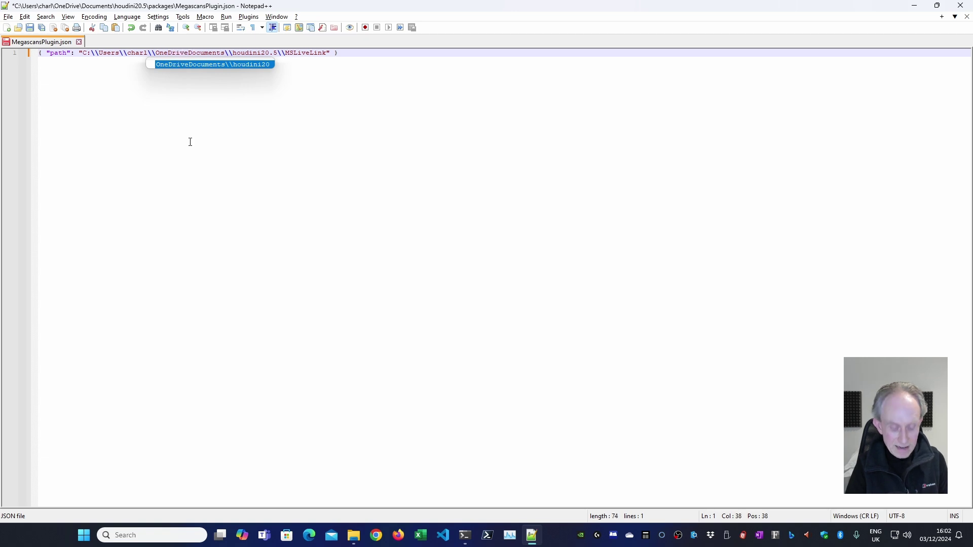
pyautogui.write('\\\\')
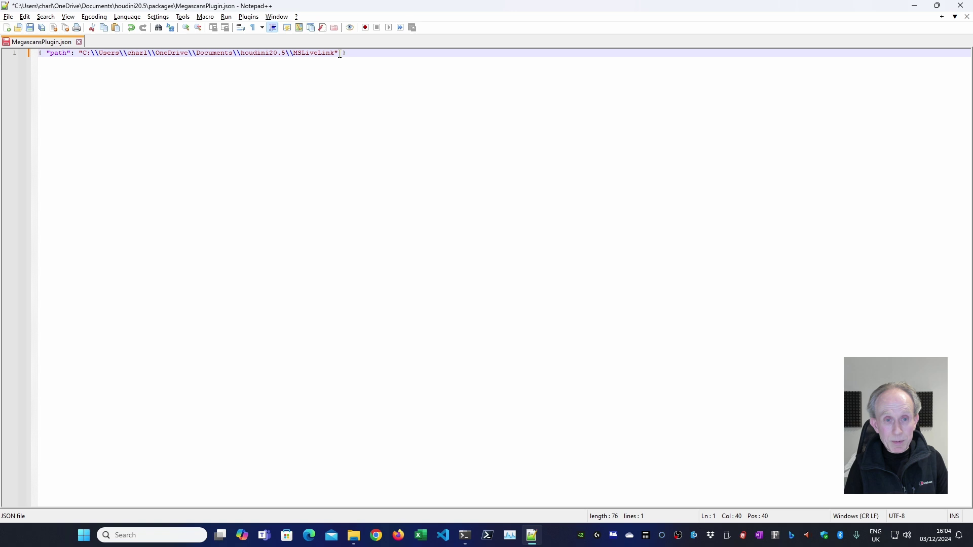
# - Save MegascansPlugin.json and close Notepad++
pyautogui.click(353, 86)
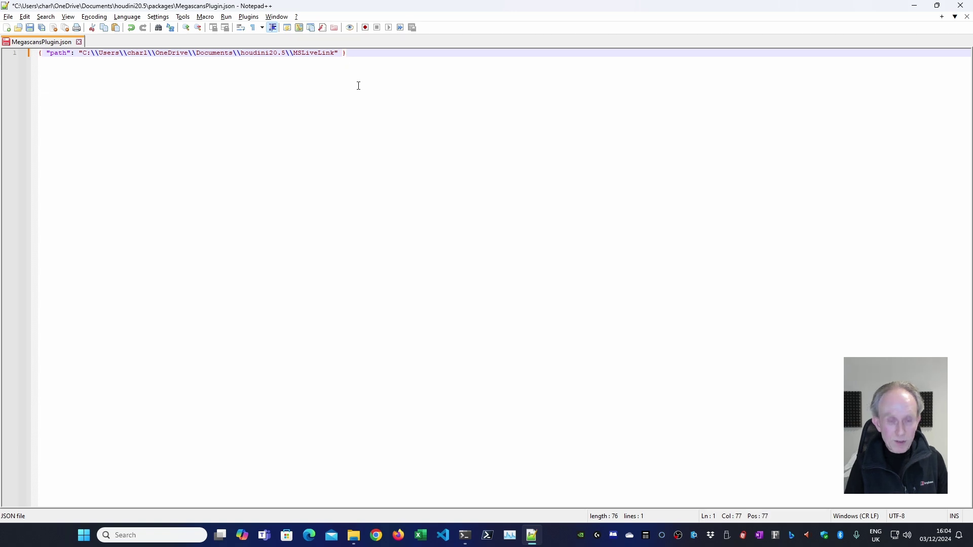
pyautogui.hotkey('ctrl', 's')
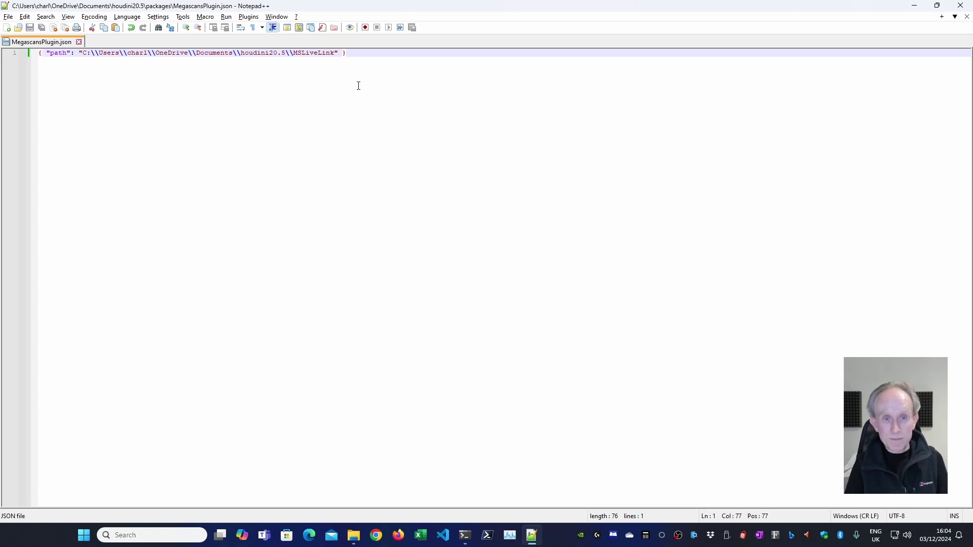
pyautogui.click(960, 5)
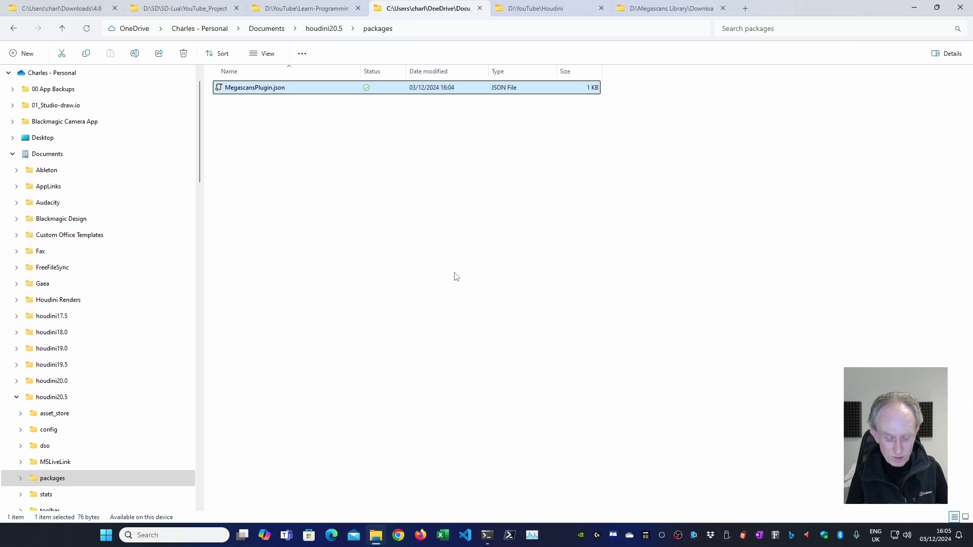
# - Start Houdini 20.5.410 from Houdini Launcher, found through Start search
pyautogui.press('super')
pyautogui.write('houdini')
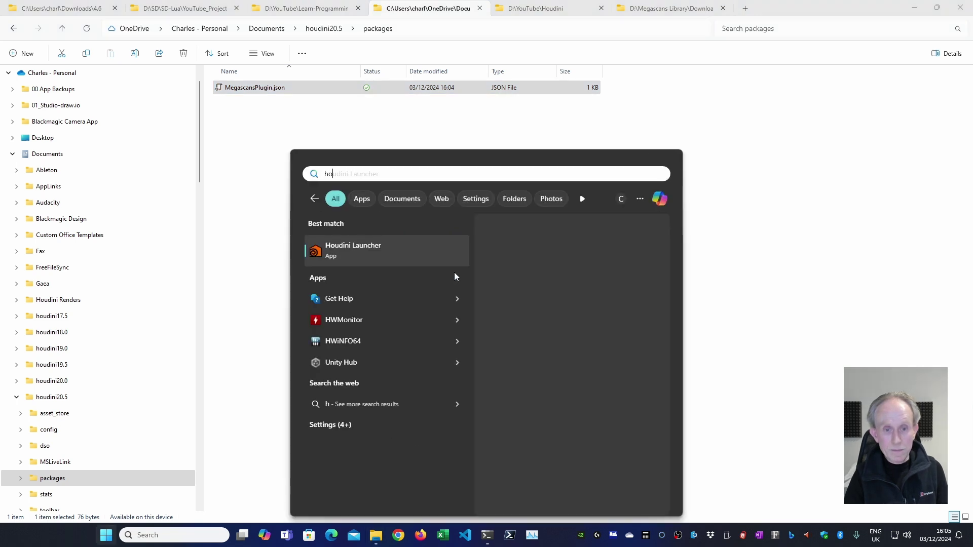
pyautogui.press('Return')
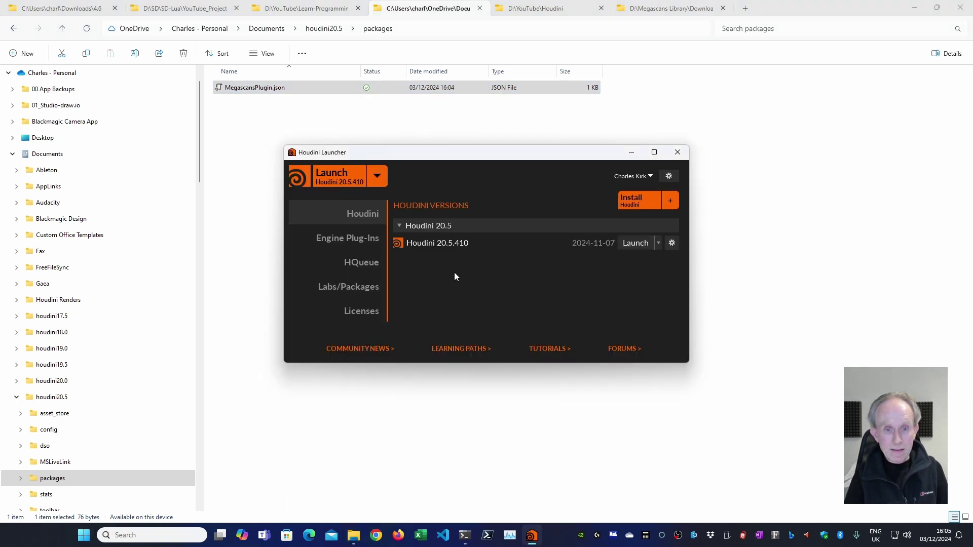
pyautogui.click(633, 243)
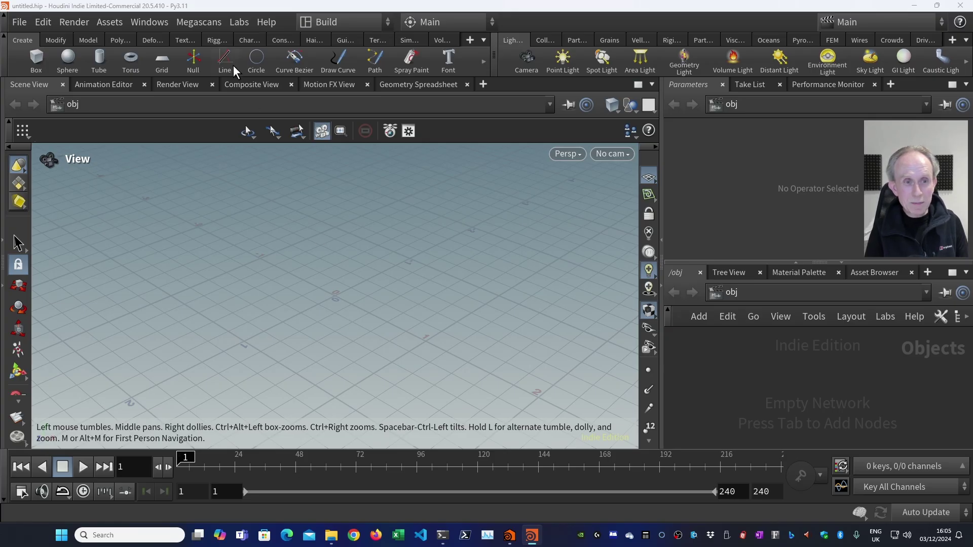
# - Uncheck Convert To RAT in the Megascans Plugin options and close the MS Plugin window
pyautogui.click(197, 20)
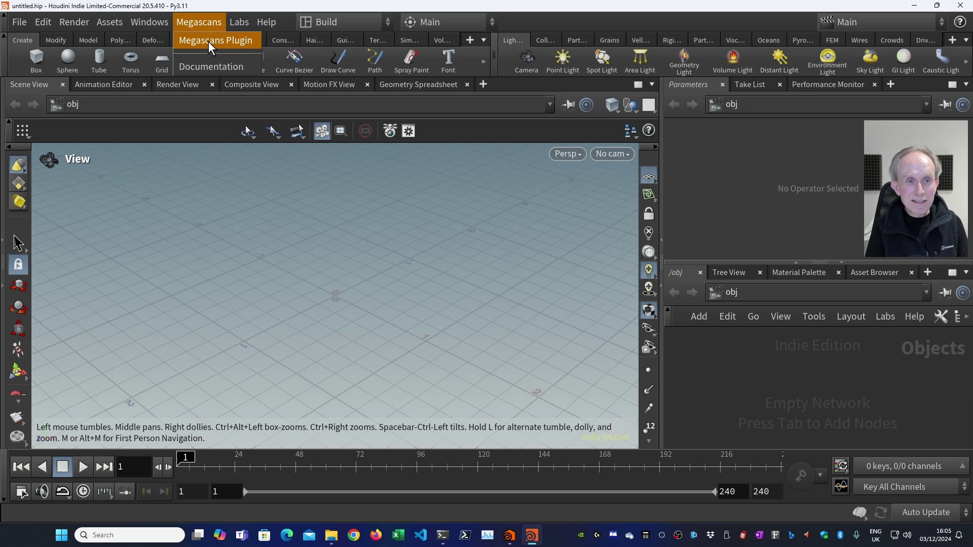
pyautogui.click(208, 42)
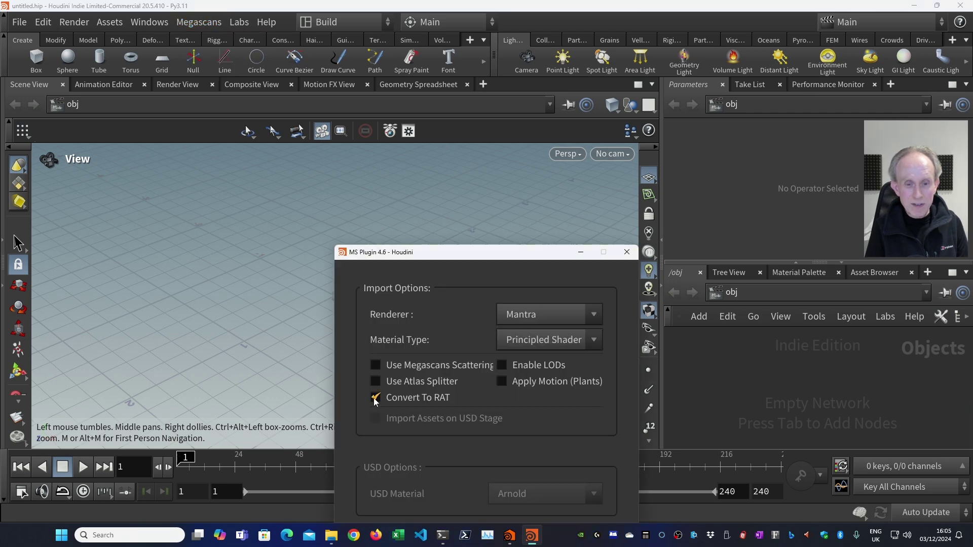
pyautogui.click(376, 399)
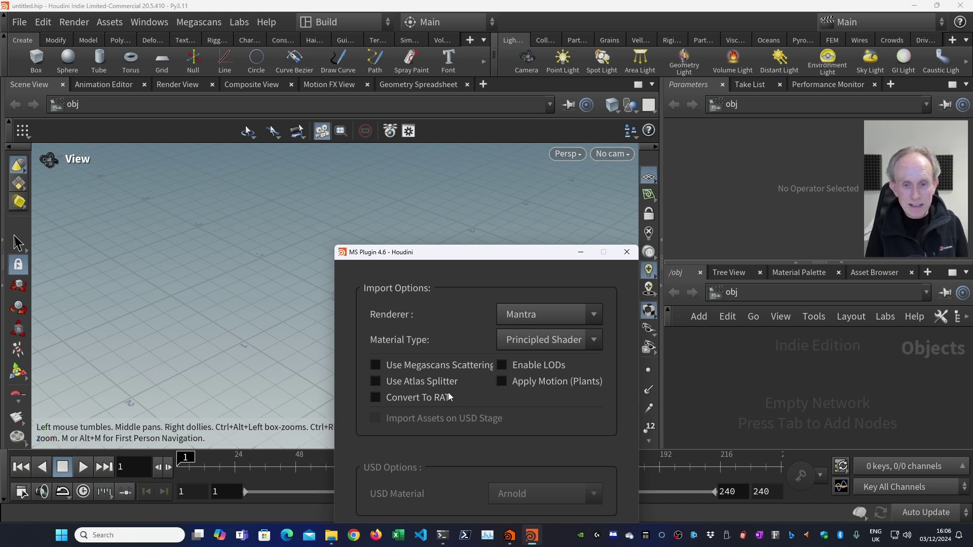
pyautogui.click(627, 252)
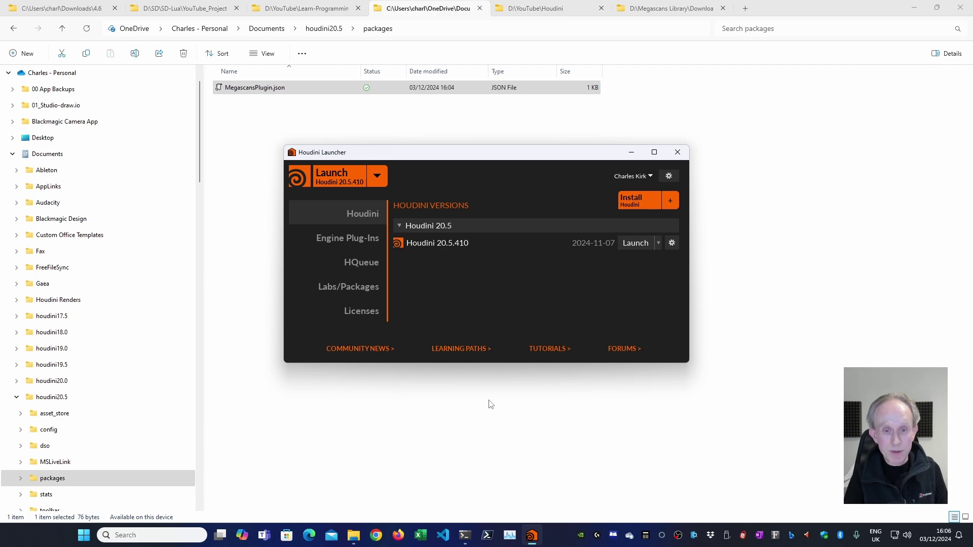
# - Launch Quixel Bridge and open Edit > Download Settings to review the JPEG+EXR texture formats
pyautogui.press('super')
pyautogui.write('bridge')
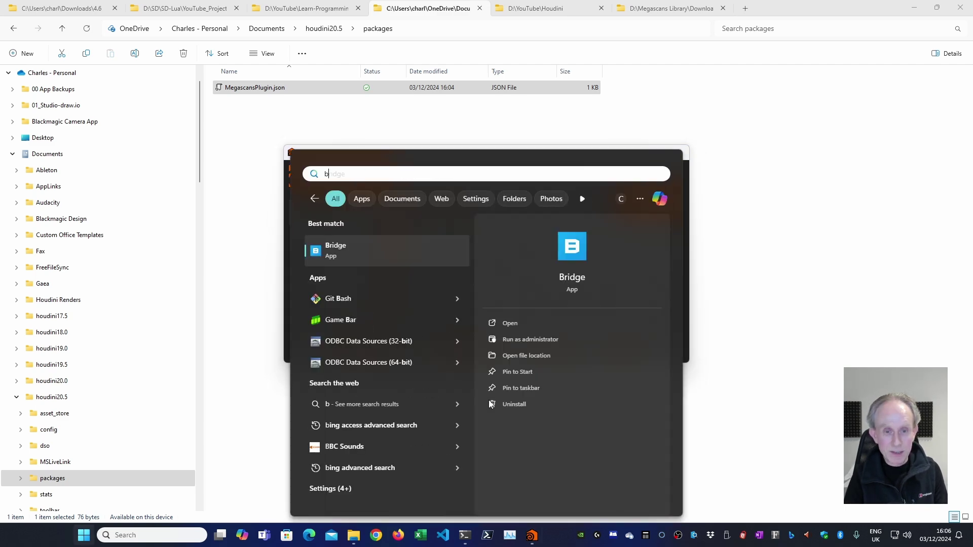
pyautogui.press('Return')
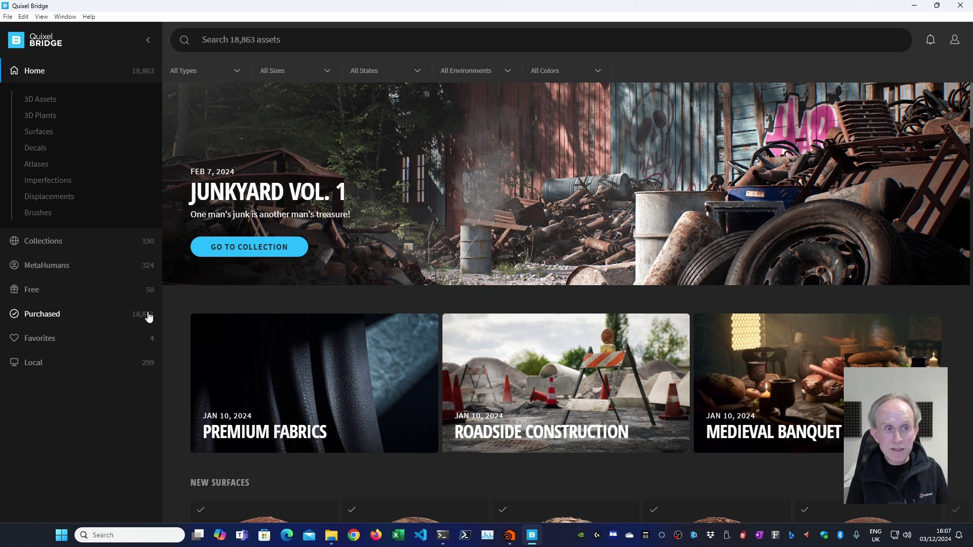
pyautogui.click(23, 19)
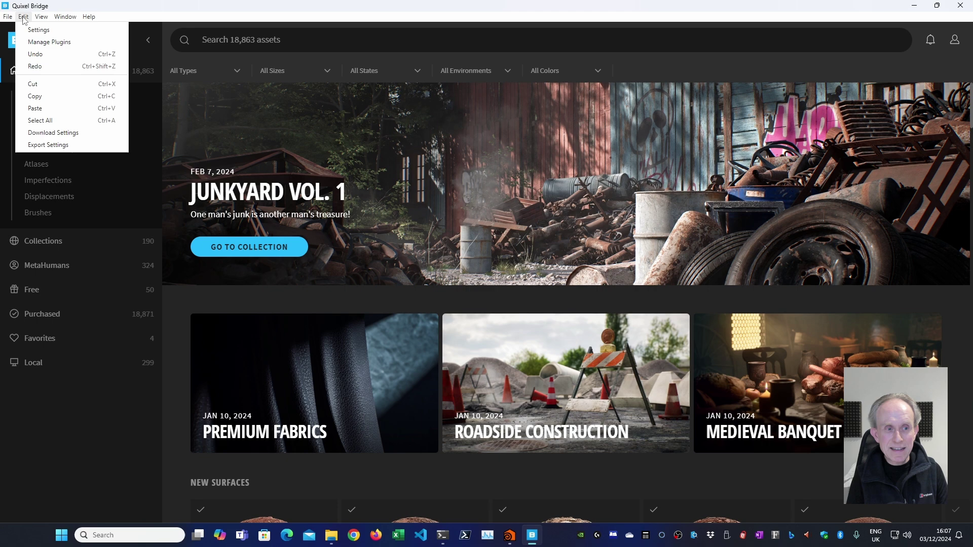
pyautogui.click(44, 133)
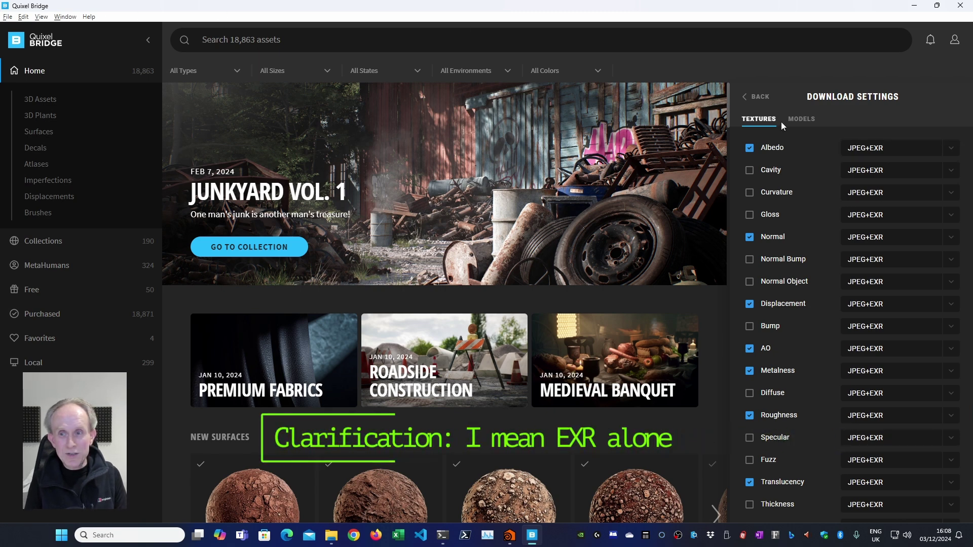
# - Check in Bridge's Export Settings that the Houdini preset exports textures as EXR
pyautogui.click(746, 101)
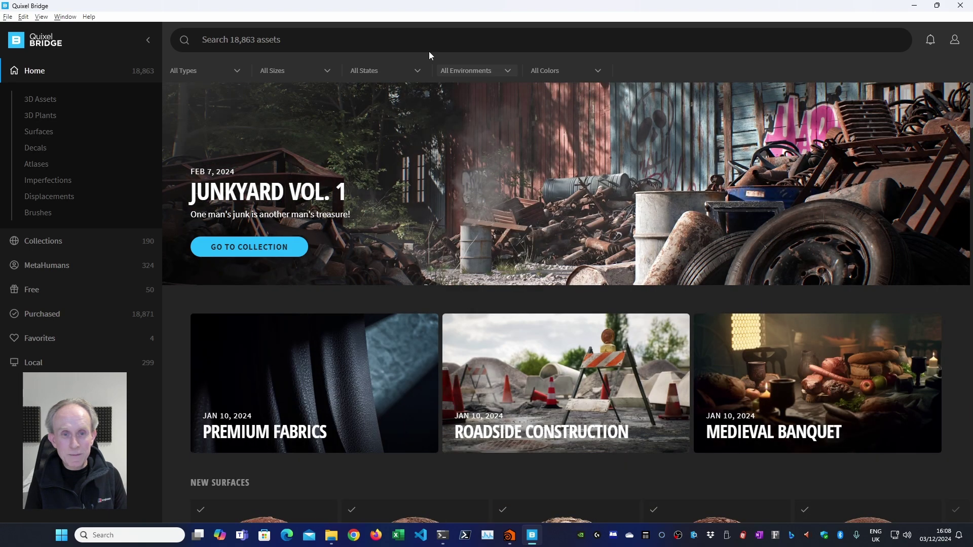
pyautogui.click(23, 16)
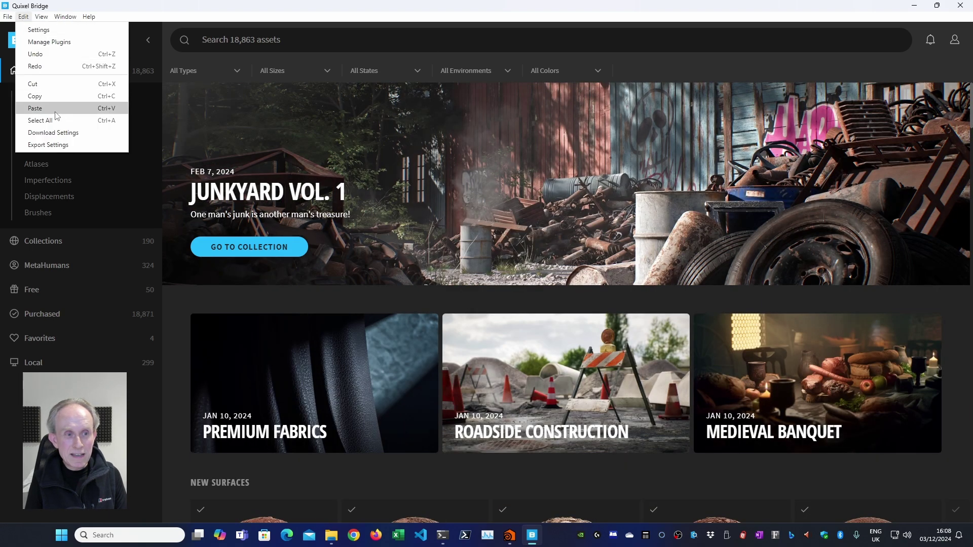
pyautogui.click(61, 145)
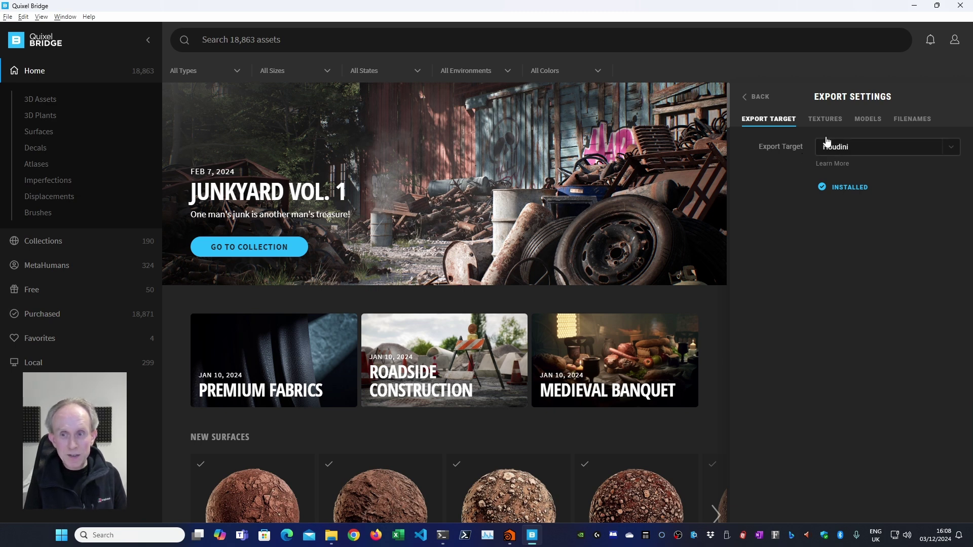
pyautogui.click(826, 120)
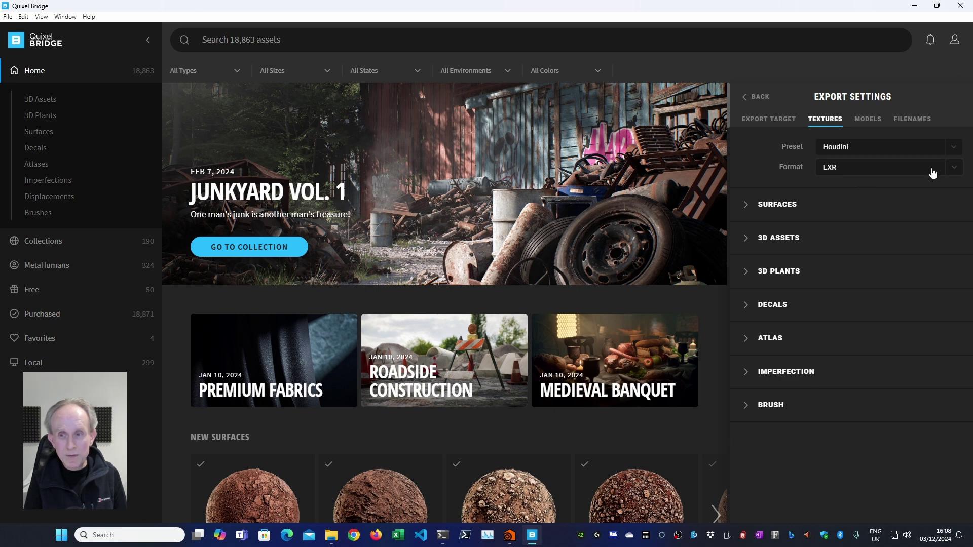
pyautogui.click(953, 169)
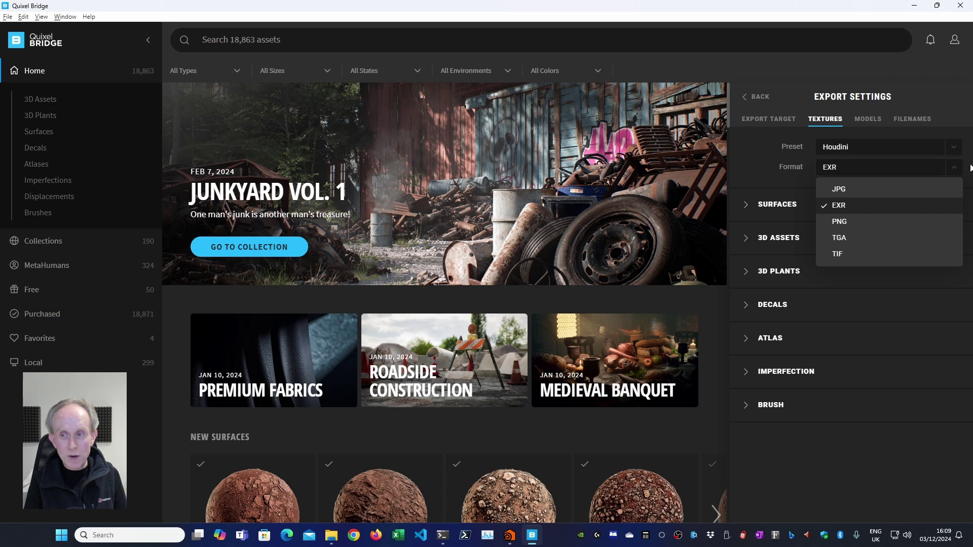
pyautogui.click(970, 168)
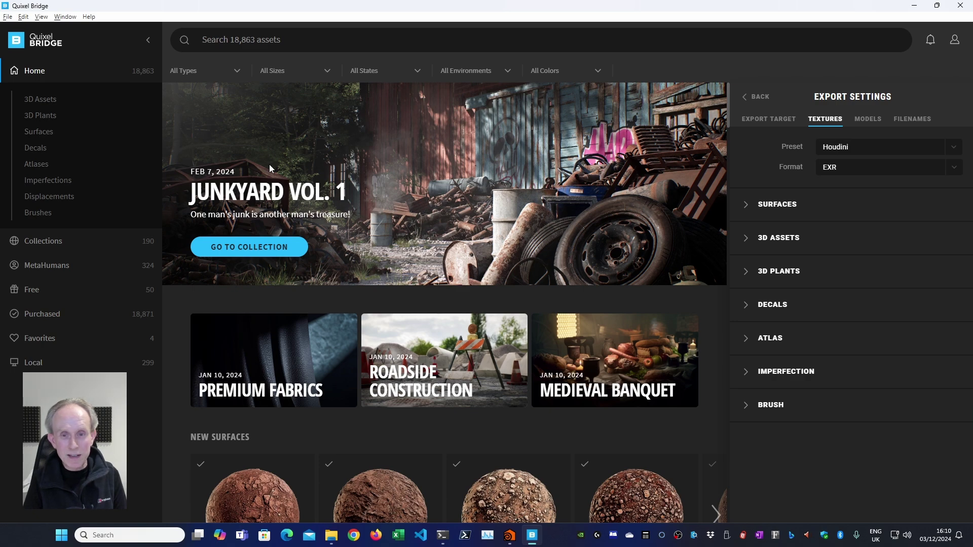
# - Scroll the Karma Texture Maps docs to Formats, which recommends mip-mapped .exr or .rat textures
pyautogui.press('ctrl+super+Right')
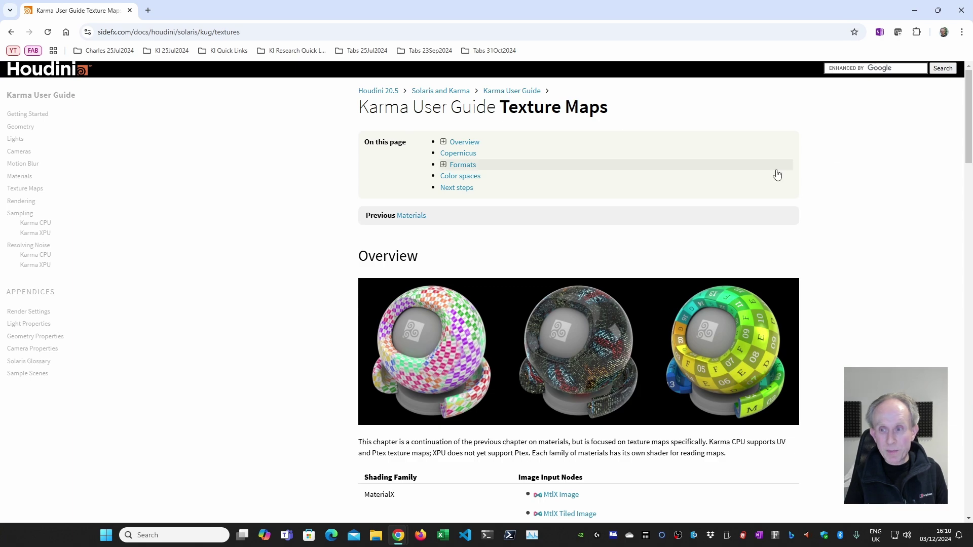
pyautogui.scroll(-4, 865, 265)
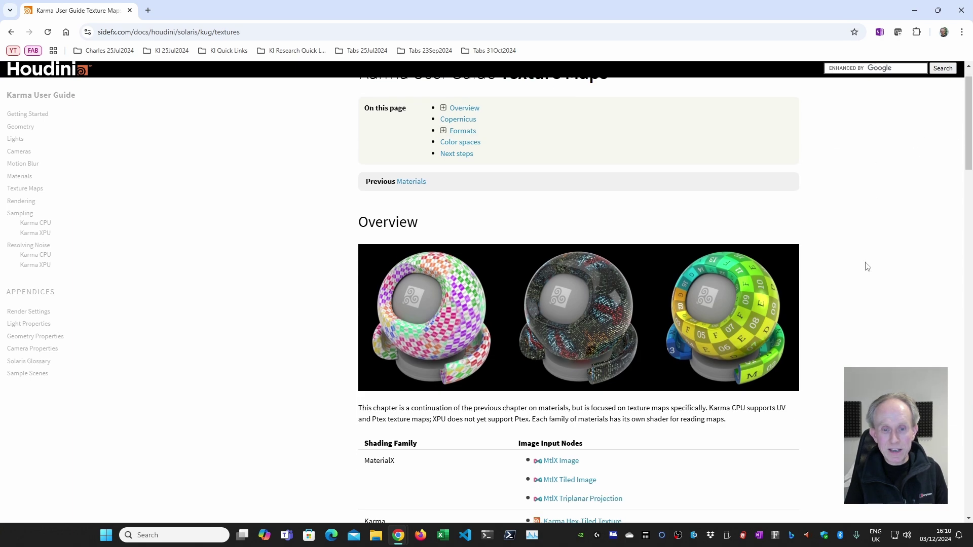
pyautogui.scroll(-14, 863, 264)
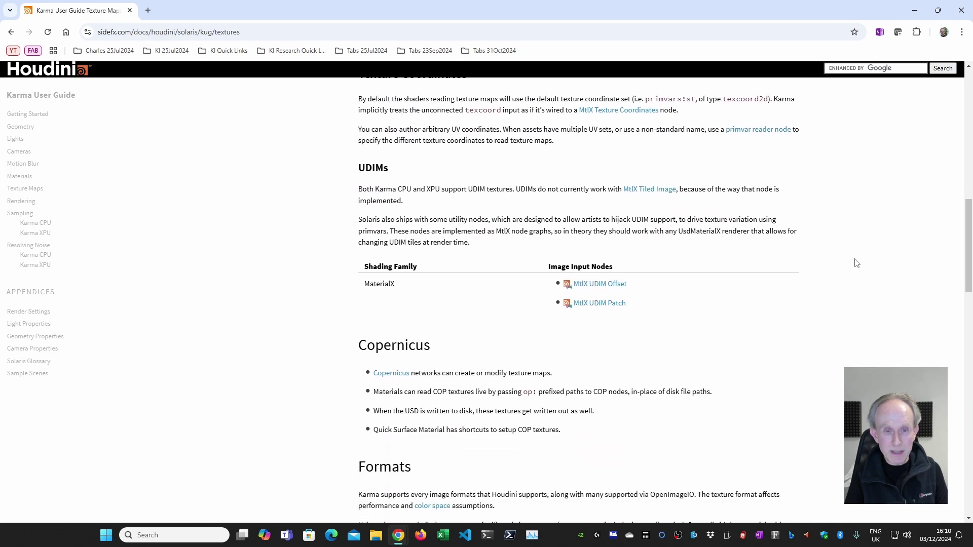
pyautogui.scroll(-3, 854, 262)
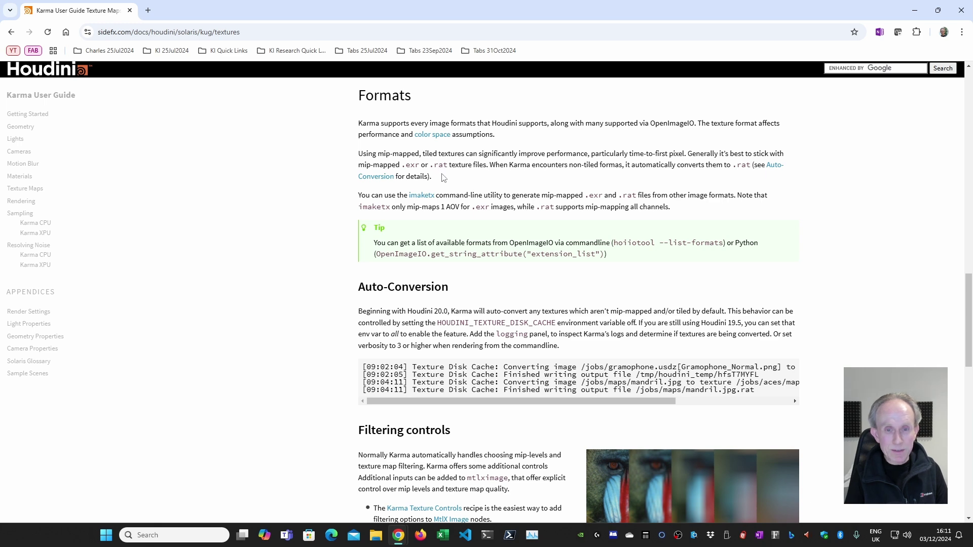
# - Launch Houdini 20.5.410 from the Houdini Launcher
pyautogui.press('ctrl+super+Left')
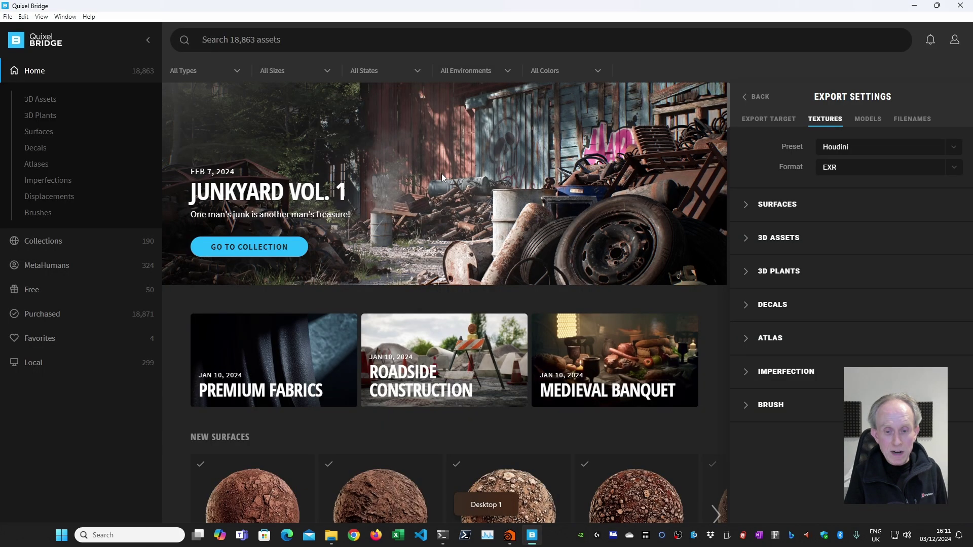
pyautogui.click(510, 535)
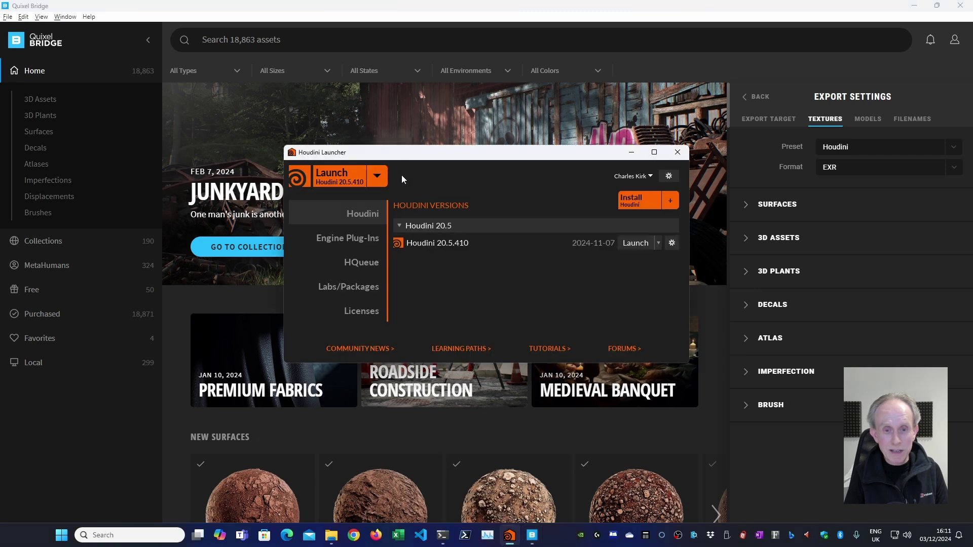
pyautogui.click(629, 245)
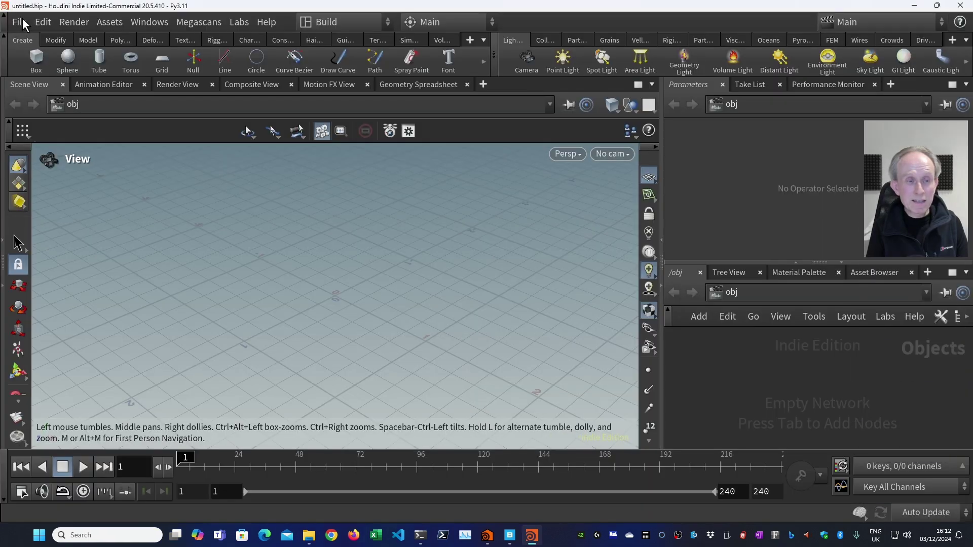
# - Save the scene as Quixel-Bridge_2_Houdini in the D:/YouTube/Houdini folder
pyautogui.click(21, 23)
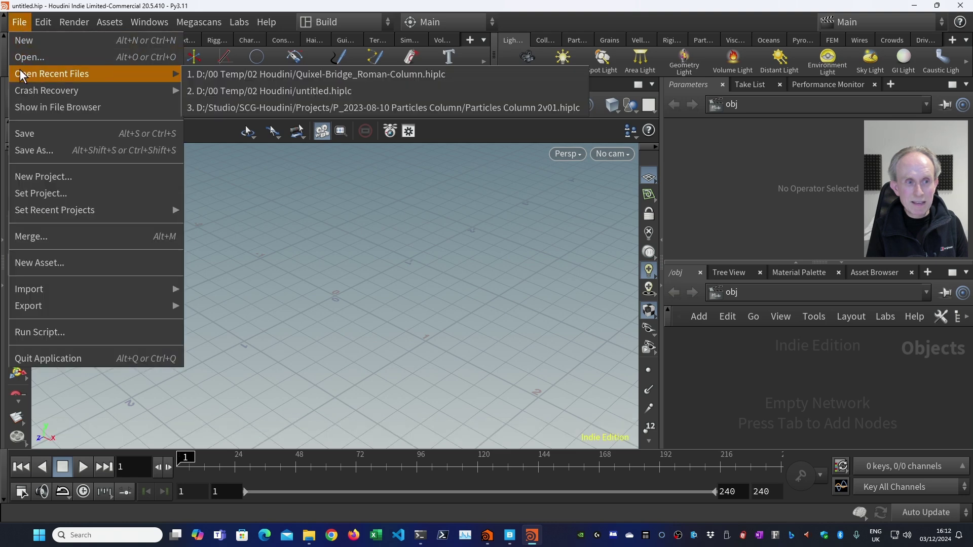
pyautogui.click(34, 150)
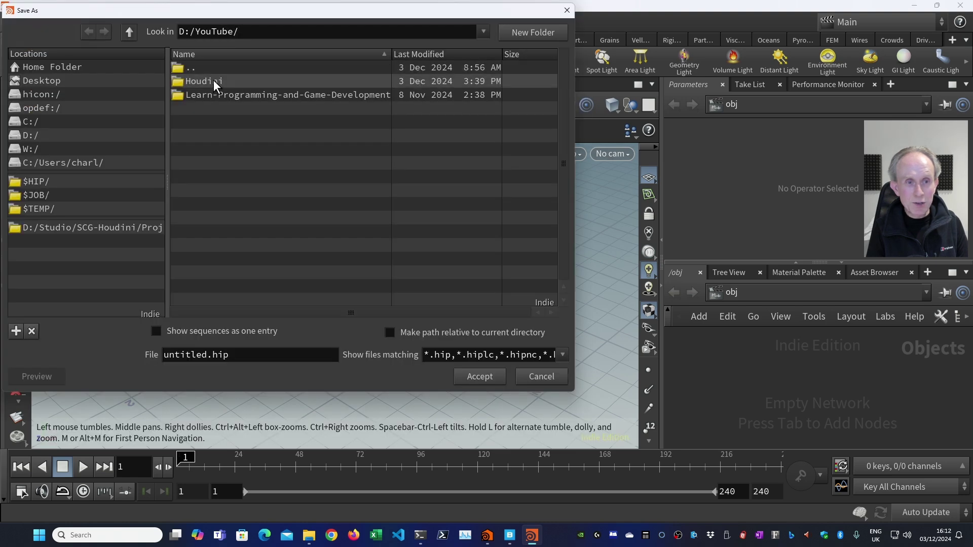
pyautogui.doubleClick(214, 80)
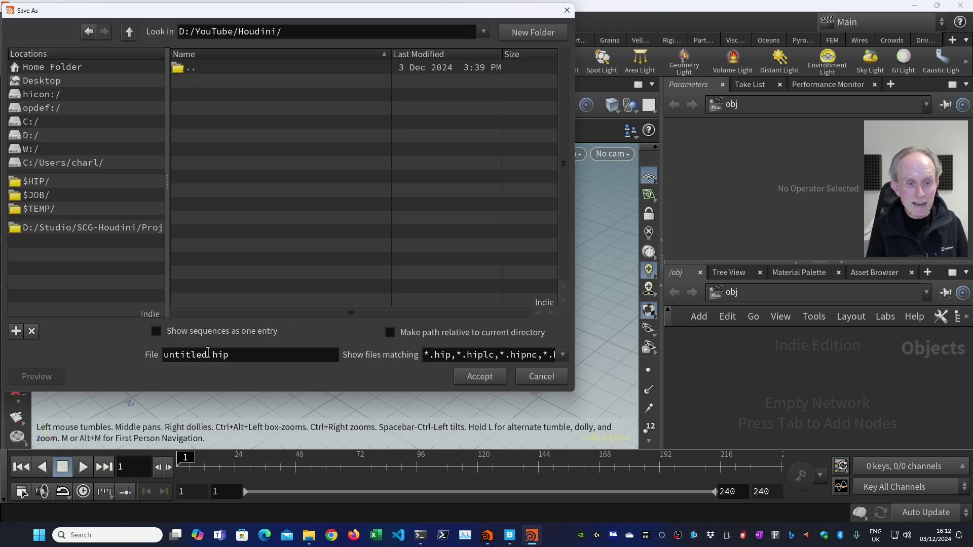
pyautogui.moveTo(207, 353); pyautogui.dragTo(103, 376)
pyautogui.write('Quixel-')
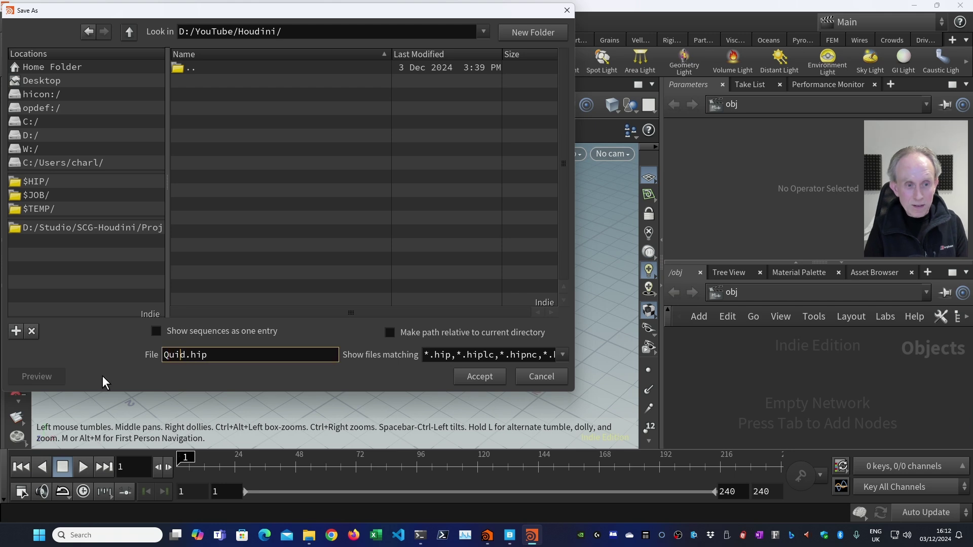
pyautogui.write('Bridge')
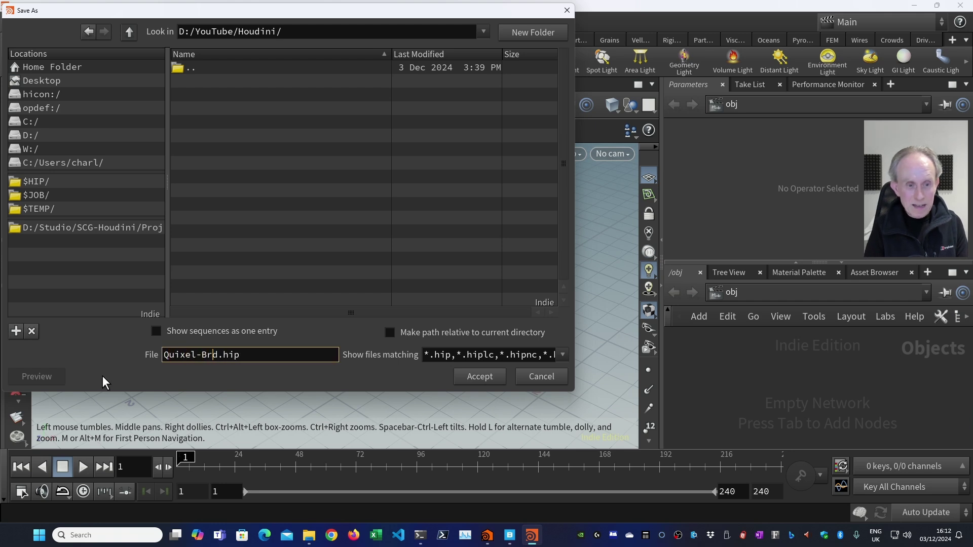
pyautogui.write('_')
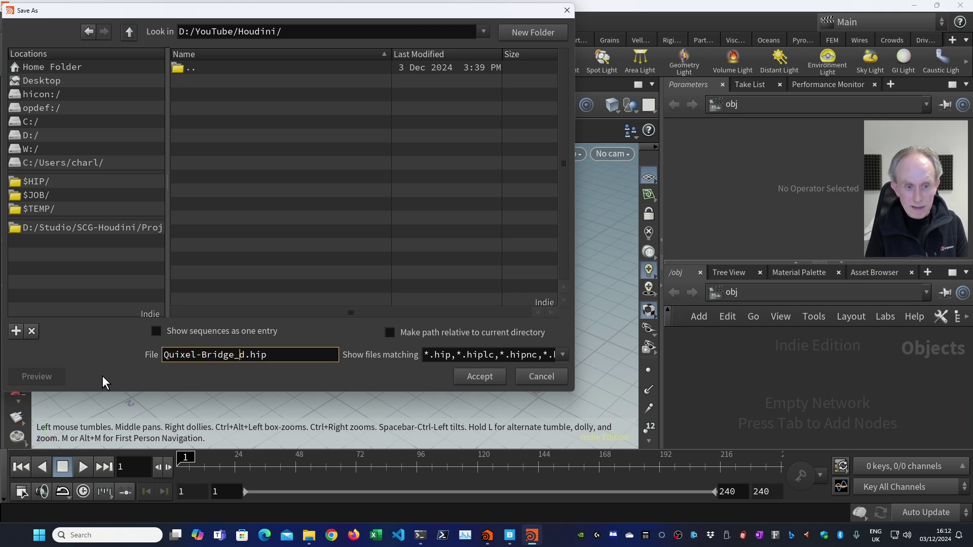
pyautogui.write('2_')
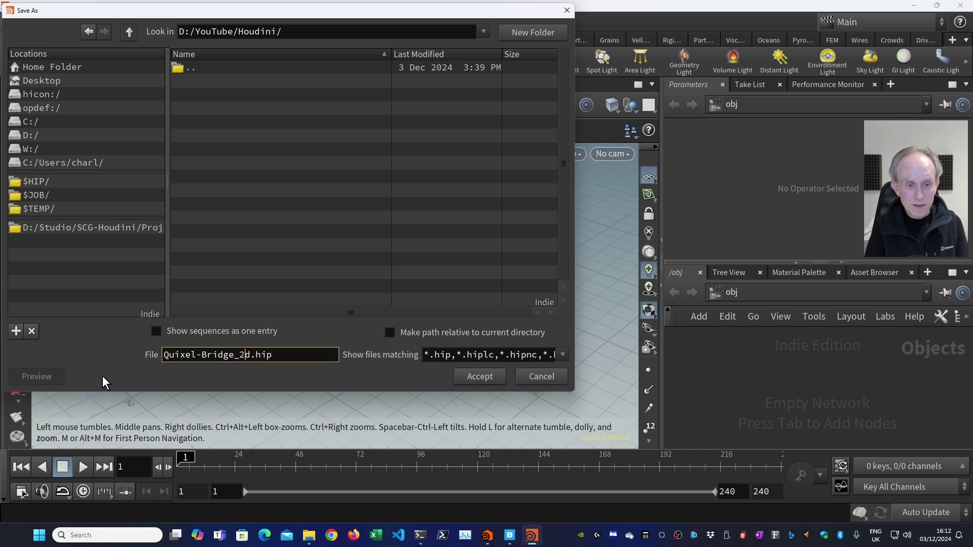
pyautogui.write('Hou')
pyautogui.press('Right')
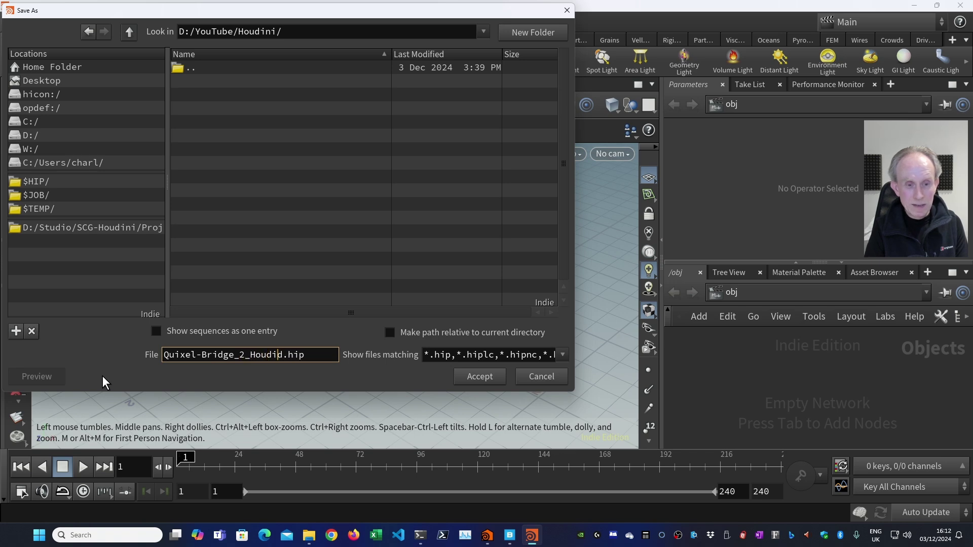
pyautogui.write('ini')
pyautogui.click(476, 376)
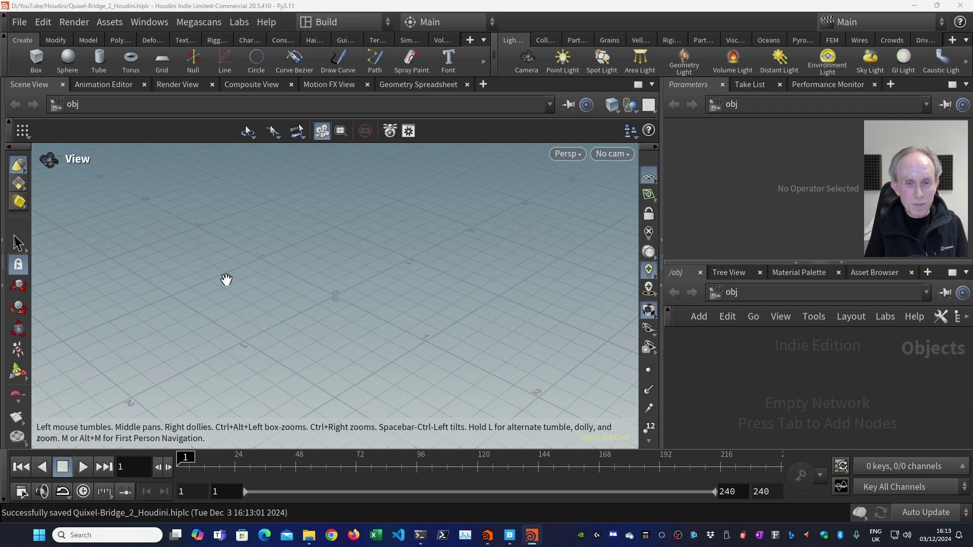
# - Filter Bridge to Purchased 3D Assets > Historical > Roman Empire > Pillar and open Roman Column's details
pyautogui.hotkey('alt', 'Tab')
pyautogui.hotkey('alt', 'Tab')
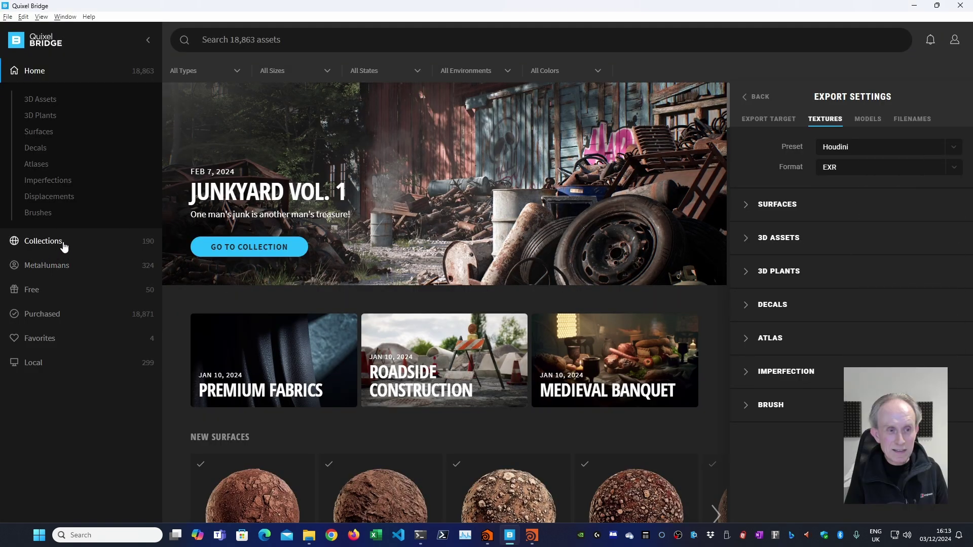
pyautogui.click(60, 314)
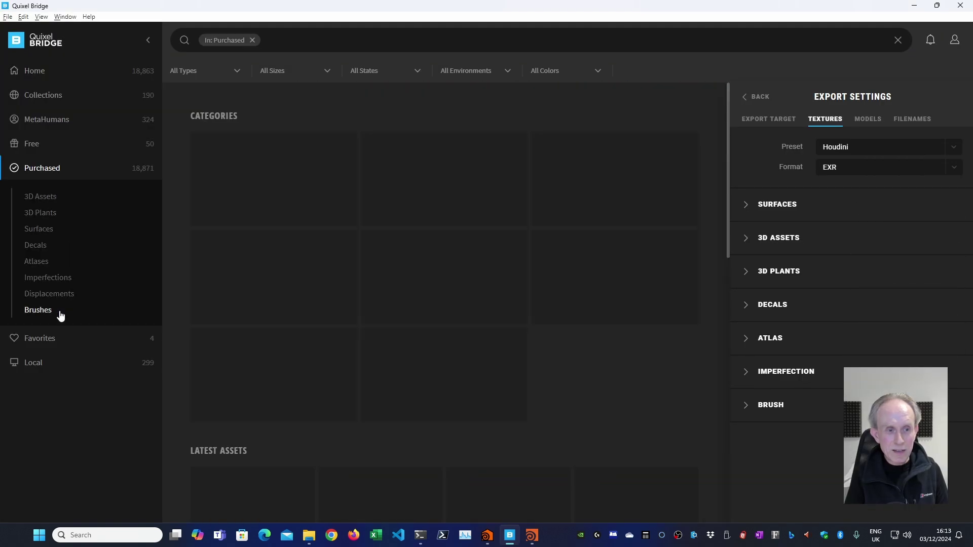
pyautogui.click(51, 198)
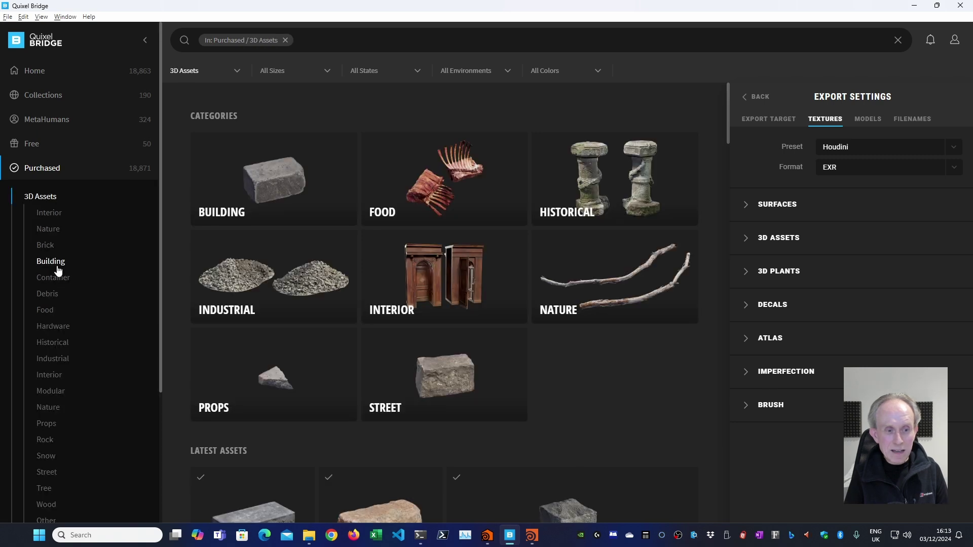
pyautogui.click(56, 343)
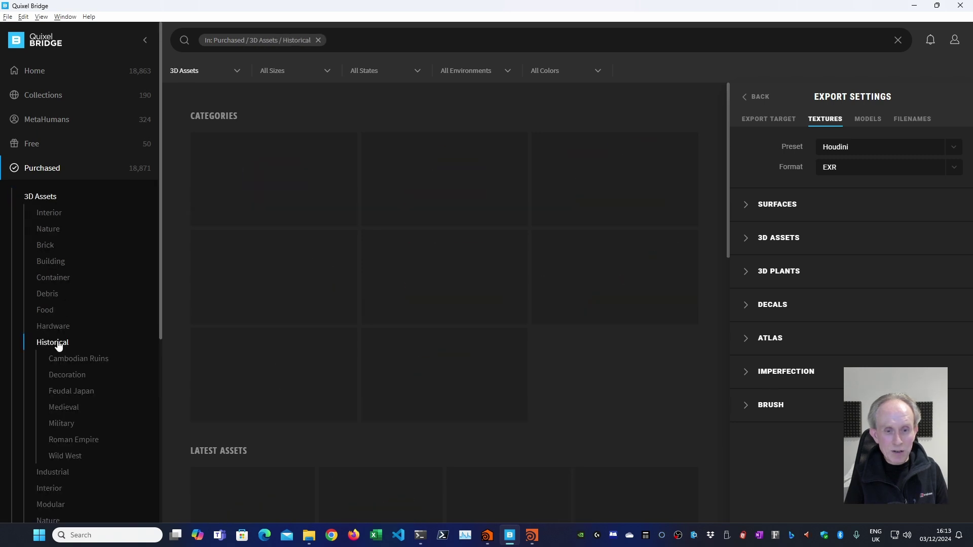
pyautogui.click(71, 438)
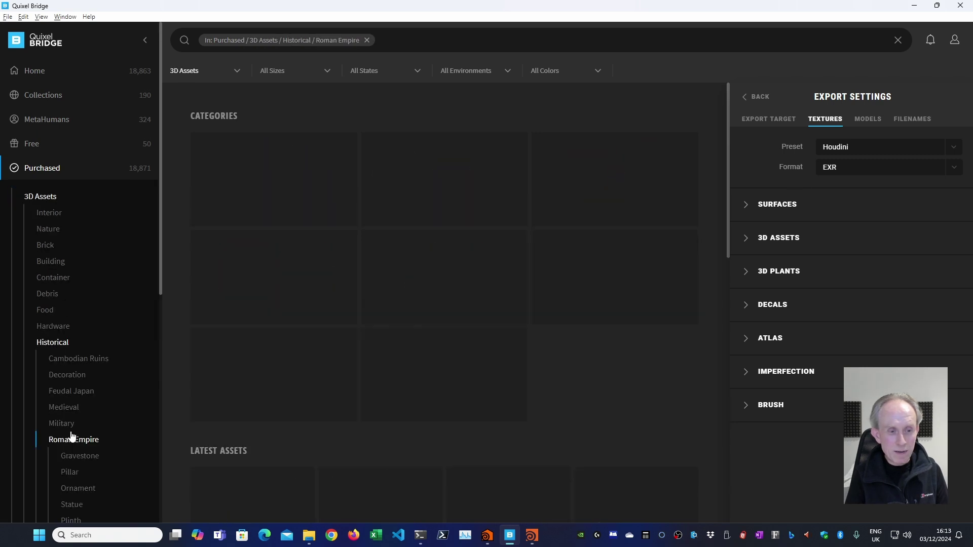
pyautogui.click(77, 472)
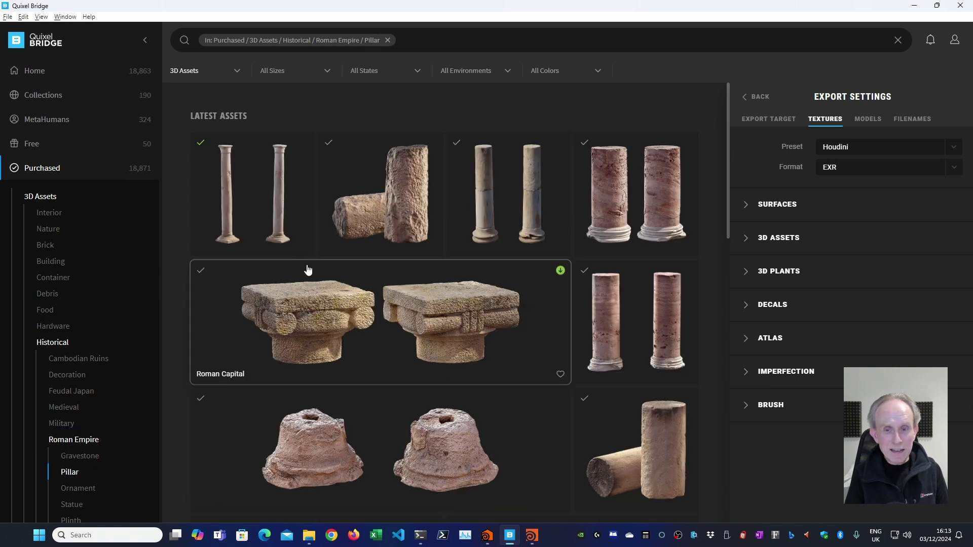
pyautogui.click(239, 188)
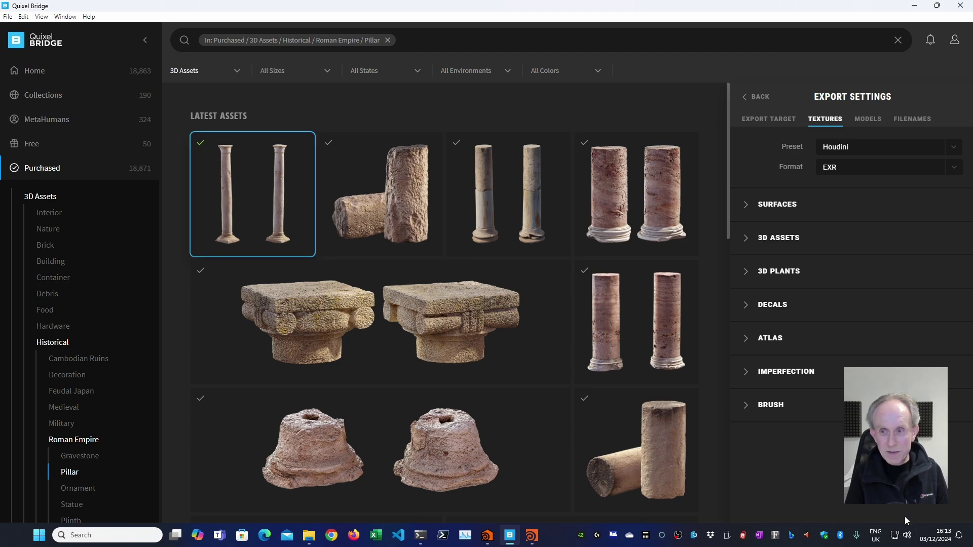
pyautogui.click(747, 98)
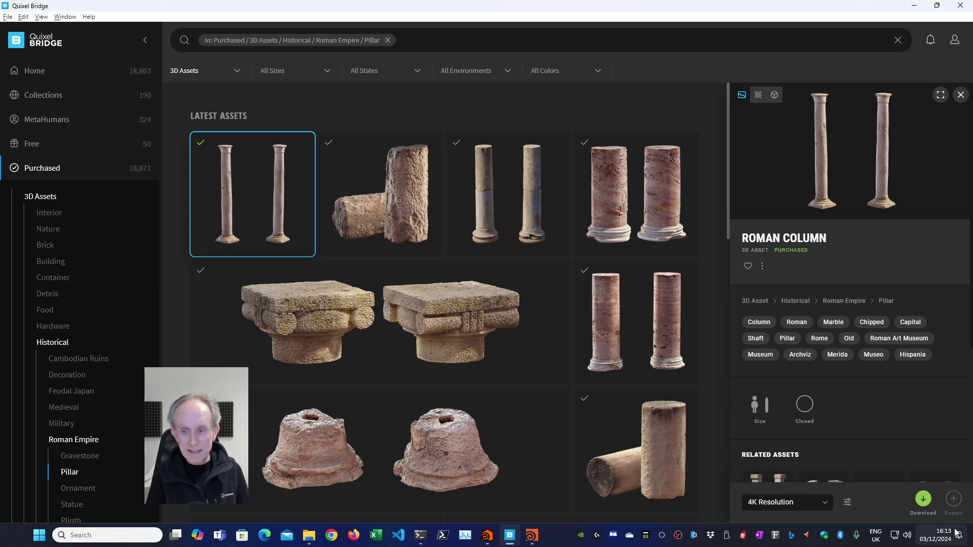
# - Download the Roman Column at 4K, attempt its export to Houdini, and return to Houdini
pyautogui.click(922, 499)
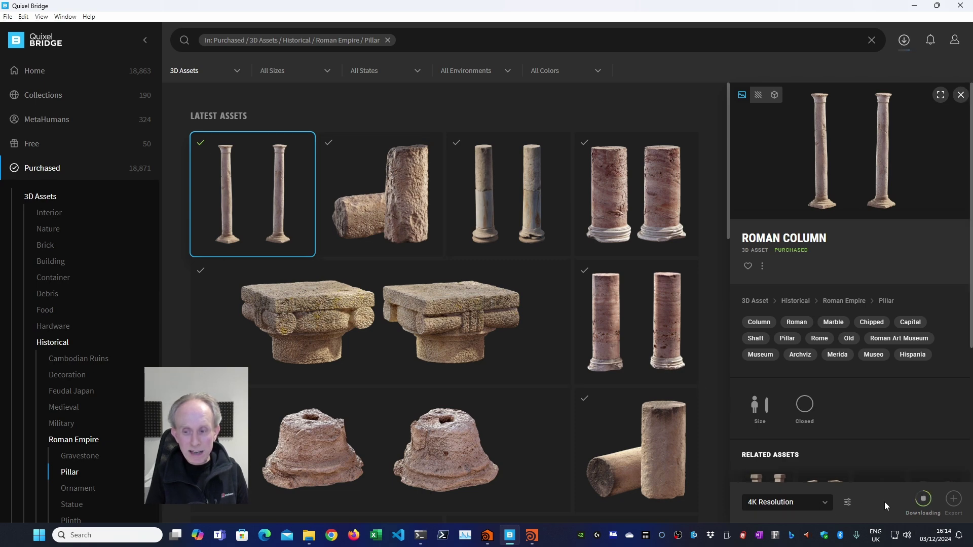
pyautogui.click(826, 503)
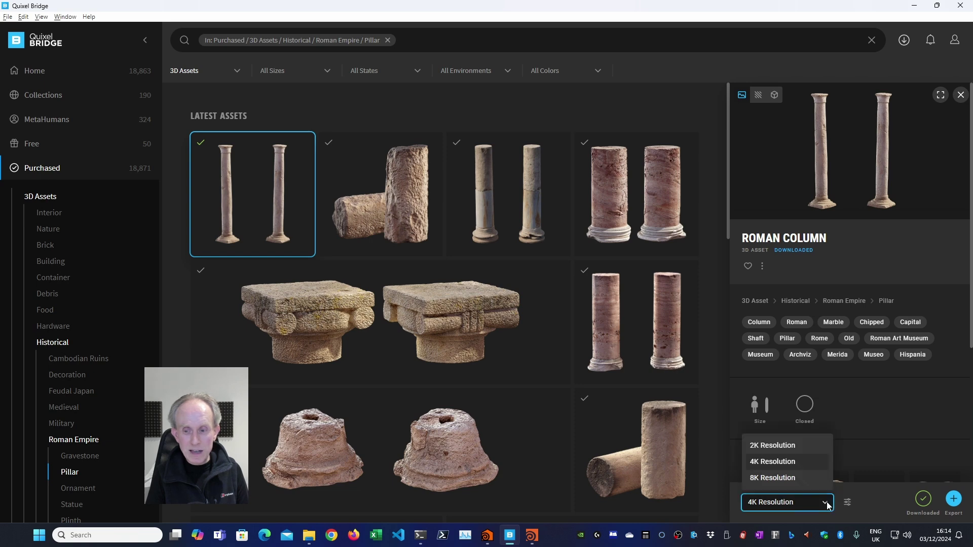
pyautogui.click(868, 499)
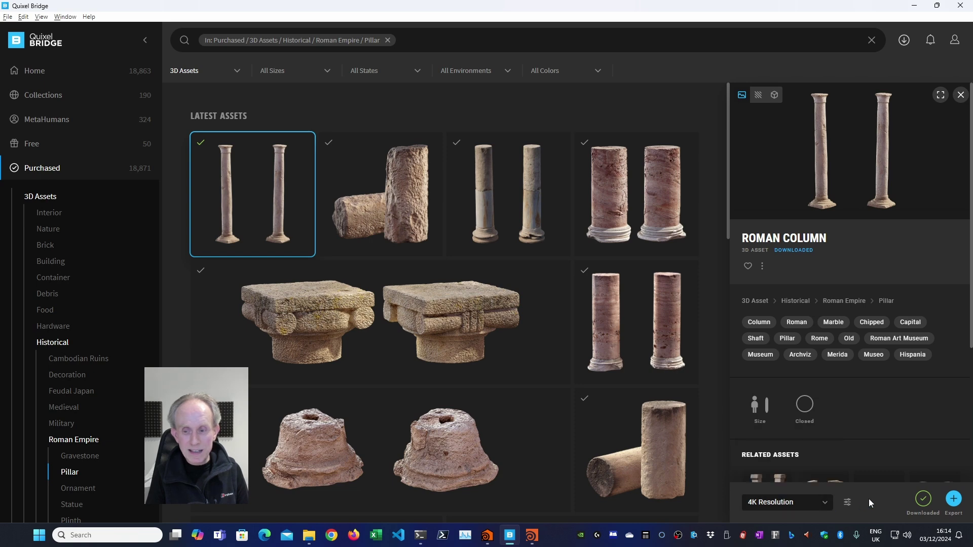
pyautogui.click(953, 499)
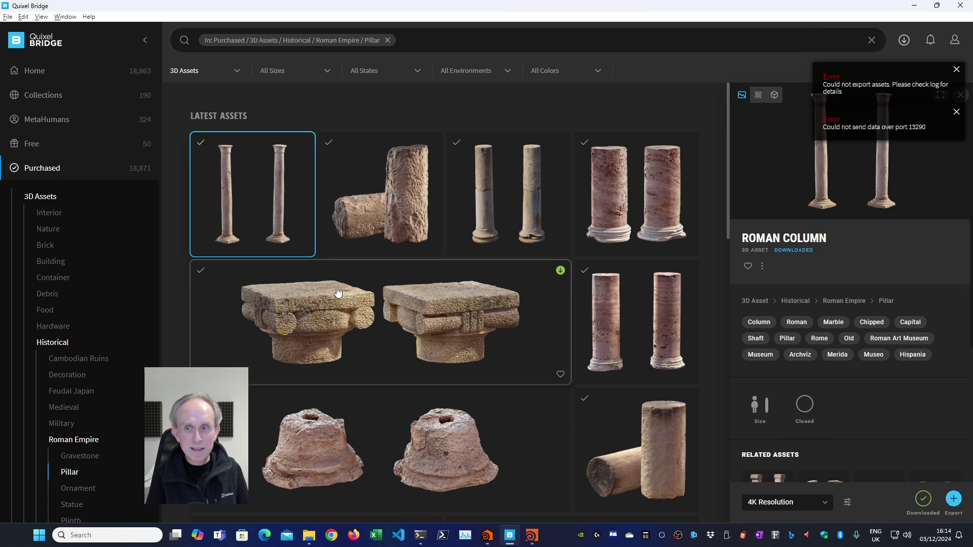
pyautogui.hotkey('alt', 'Tab')
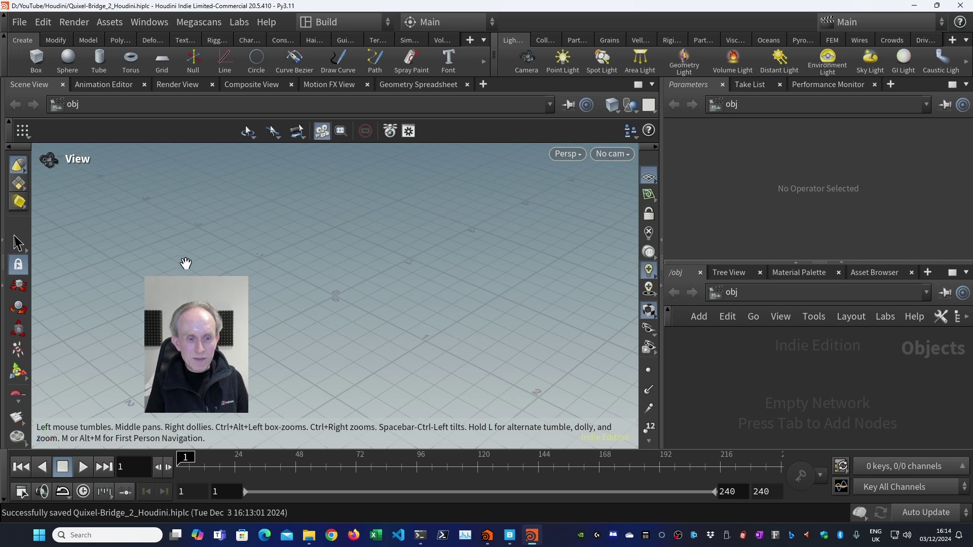
# - Start the Megascans Plugin link from the Megascans menu, close its dialog, and switch to Bridge
pyautogui.click(196, 21)
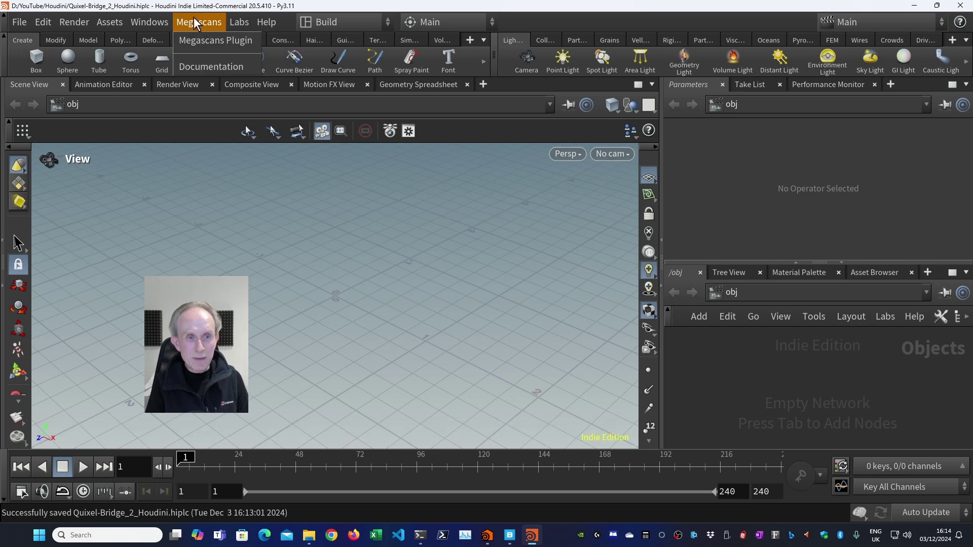
pyautogui.click(194, 41)
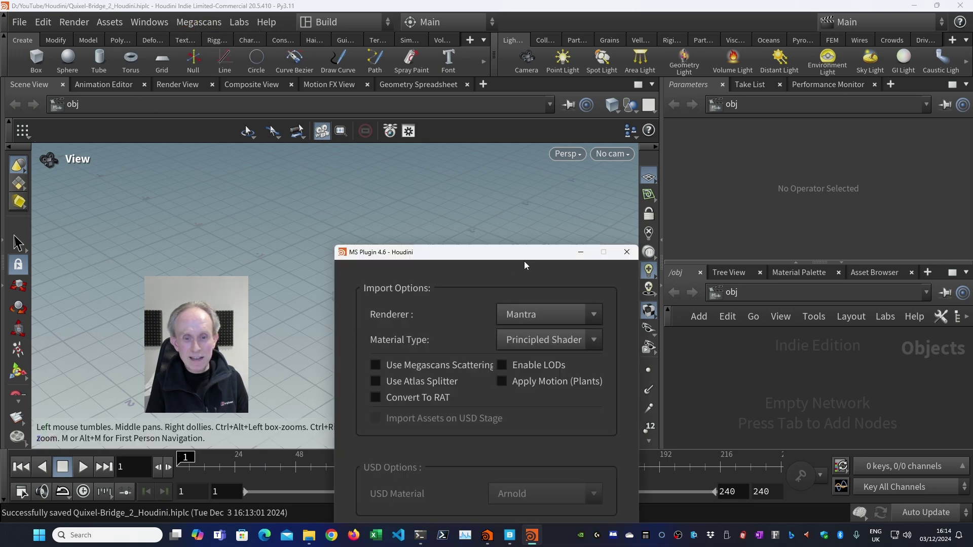
pyautogui.click(627, 253)
pyautogui.hotkey('alt', 'Tab')
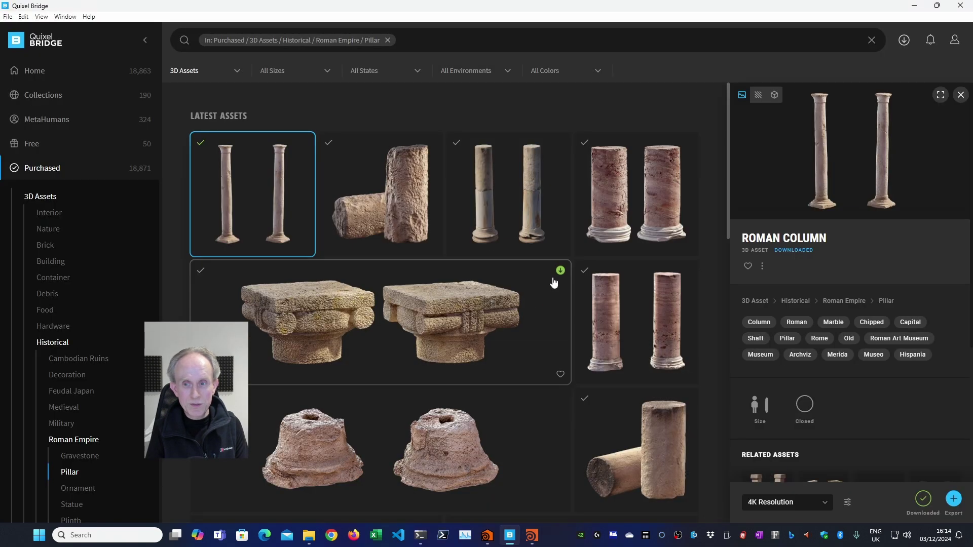
# - Frame the imported column and show the Textures parameters of Asset_Material's Principled Shader
pyautogui.hotkey('alt', 'Tab')
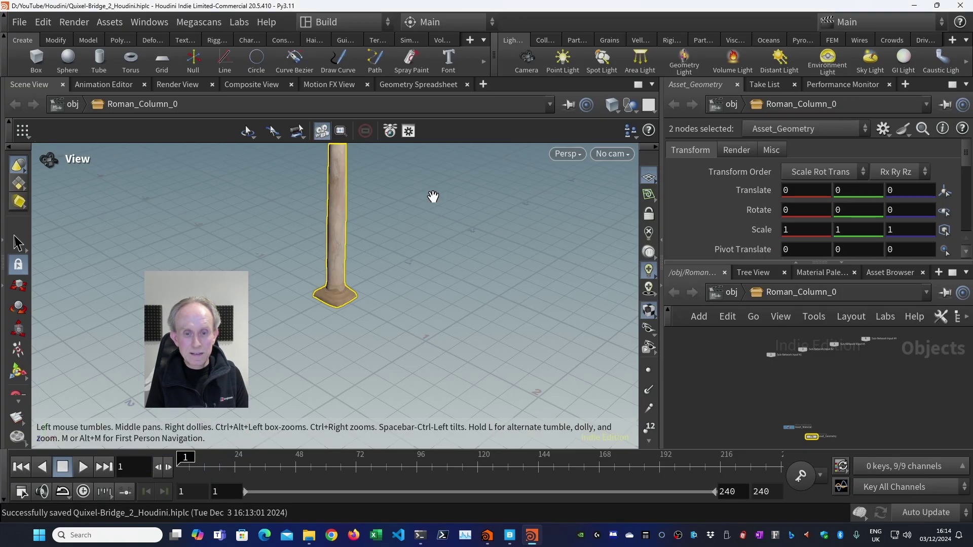
pyautogui.press('h')
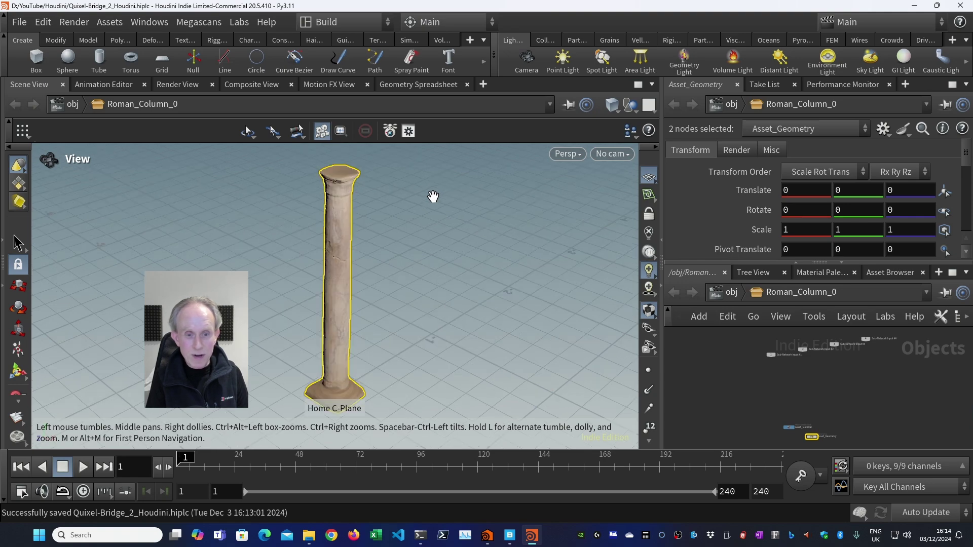
pyautogui.moveTo(434, 197); pyautogui.dragTo(284, 253)
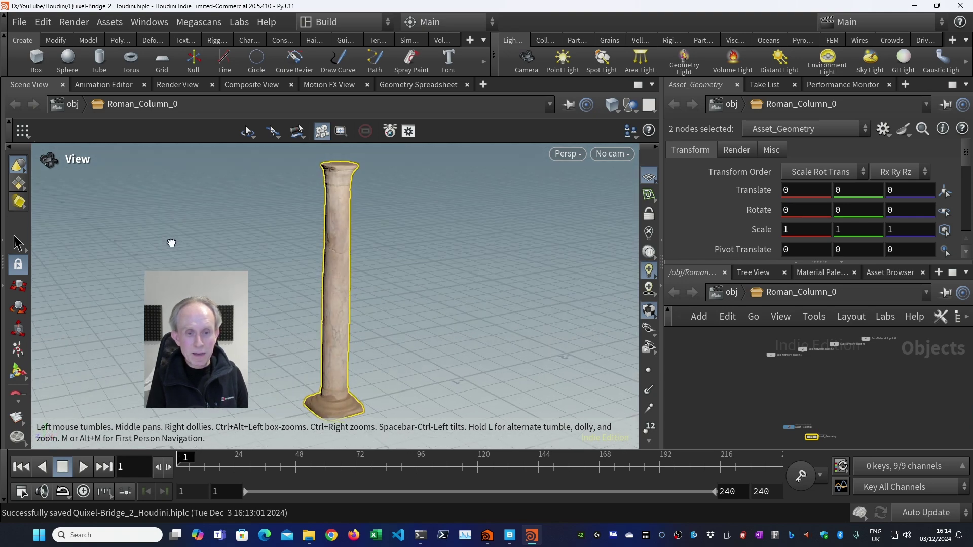
pyautogui.doubleClick(786, 424)
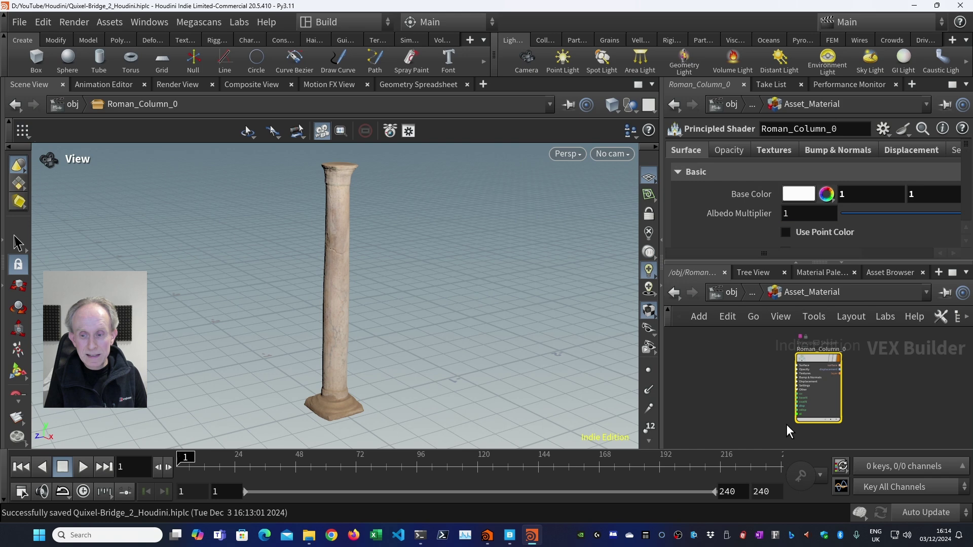
pyautogui.click(774, 150)
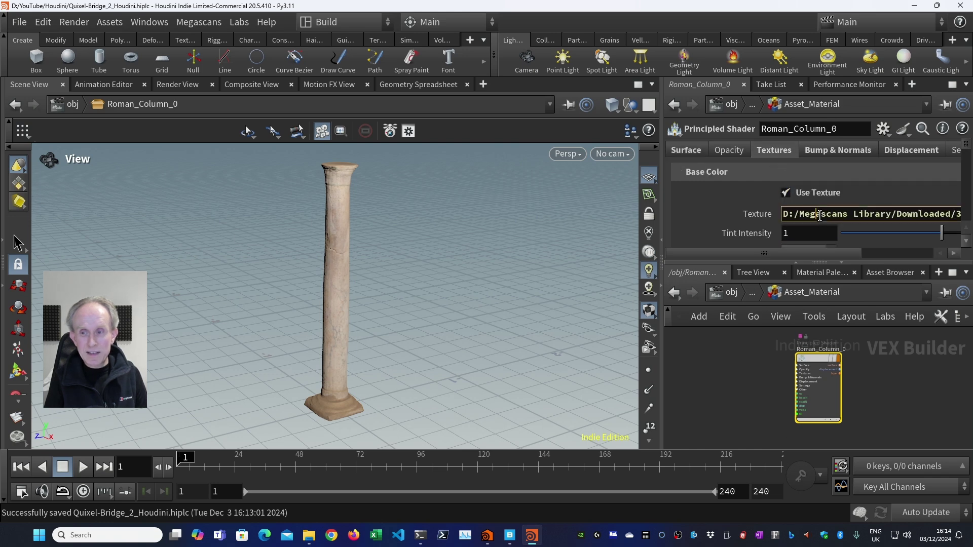